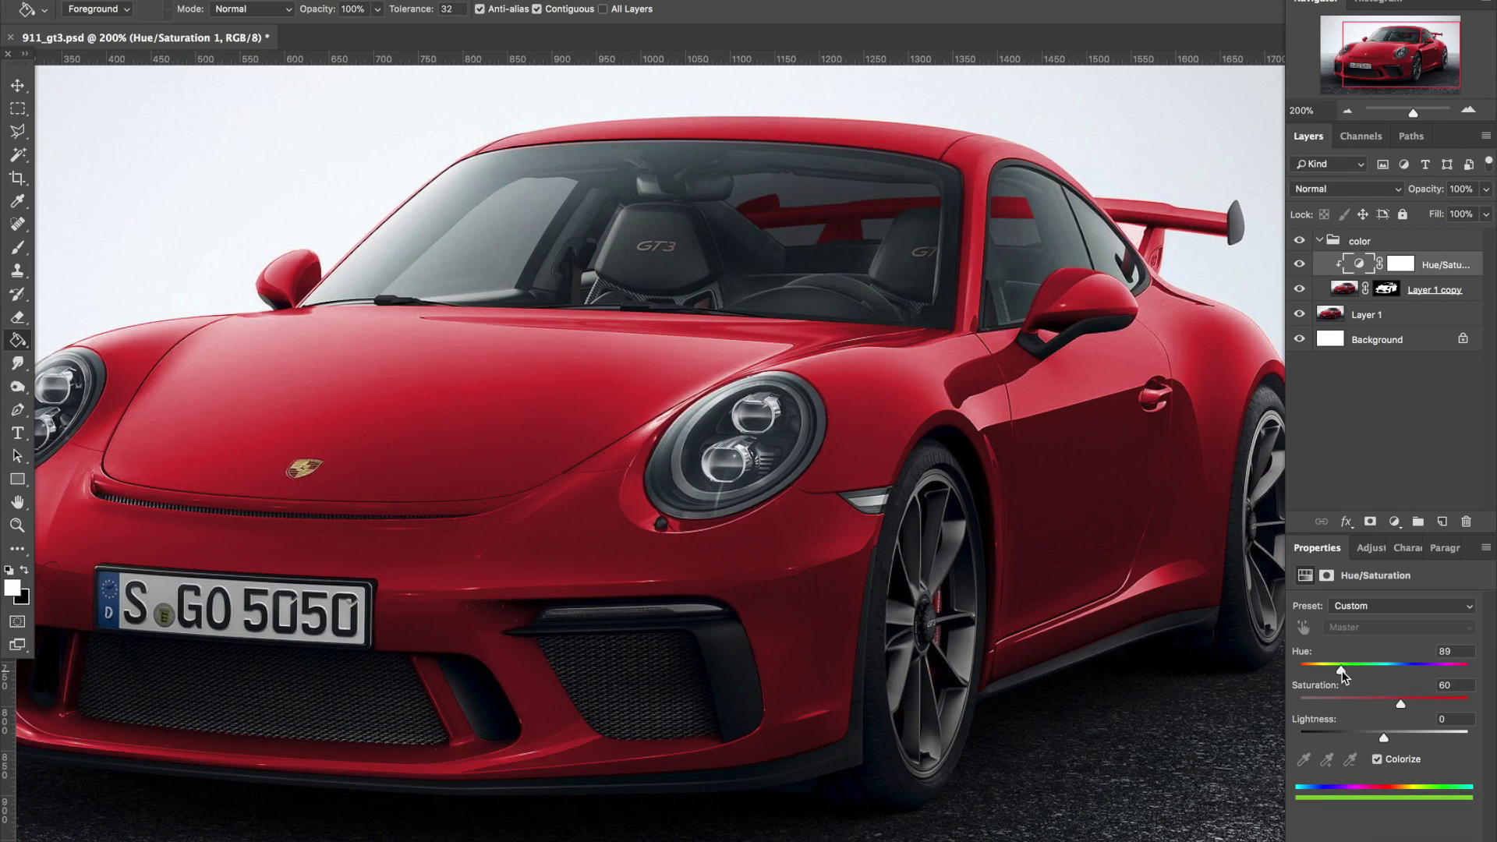
- Try another body colour by changing the Hue of the colorized Hue/Saturation layer
{"action": "left_click_drag", "start_coordinate": [1310, 669], "coordinate": [1405, 671]}
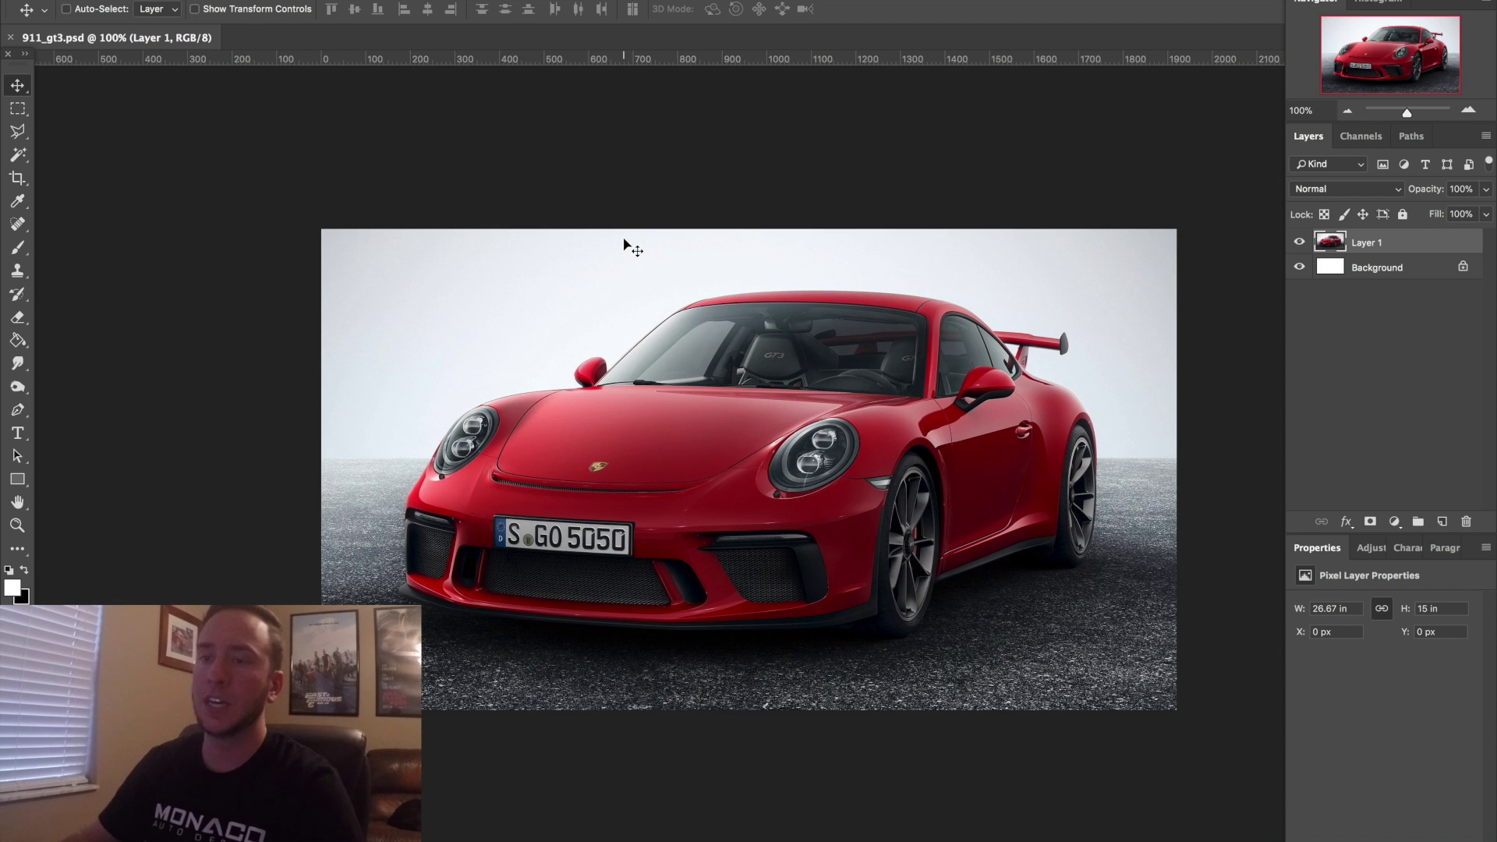
- Set up the Pen tool in Path mode
{"action": "key", "text": "p"}
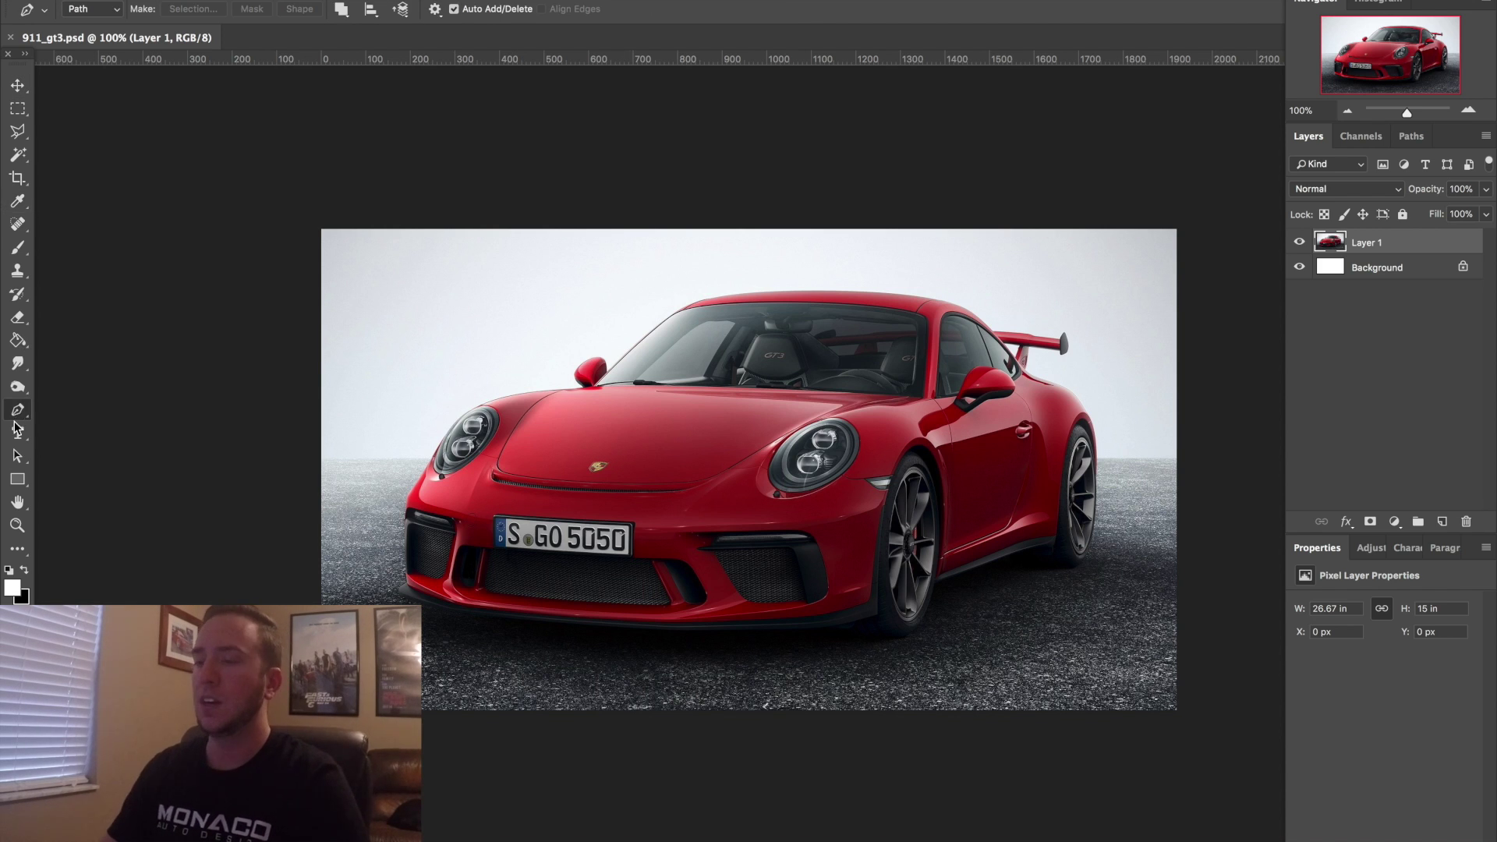
{"action": "key", "text": "super+equal"}
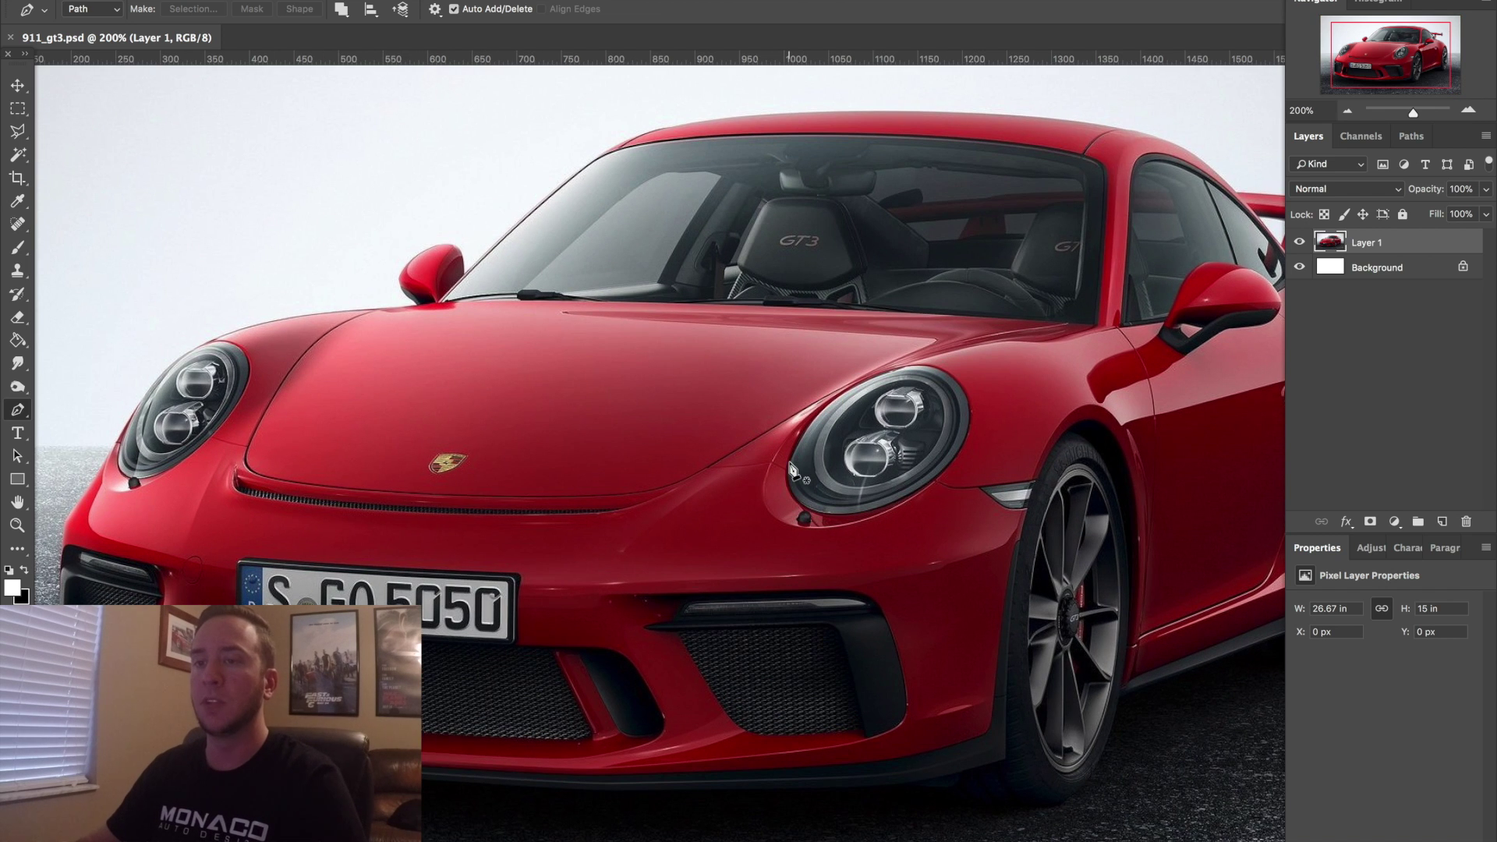
{"action": "left_click", "coordinate": [13, 130]}
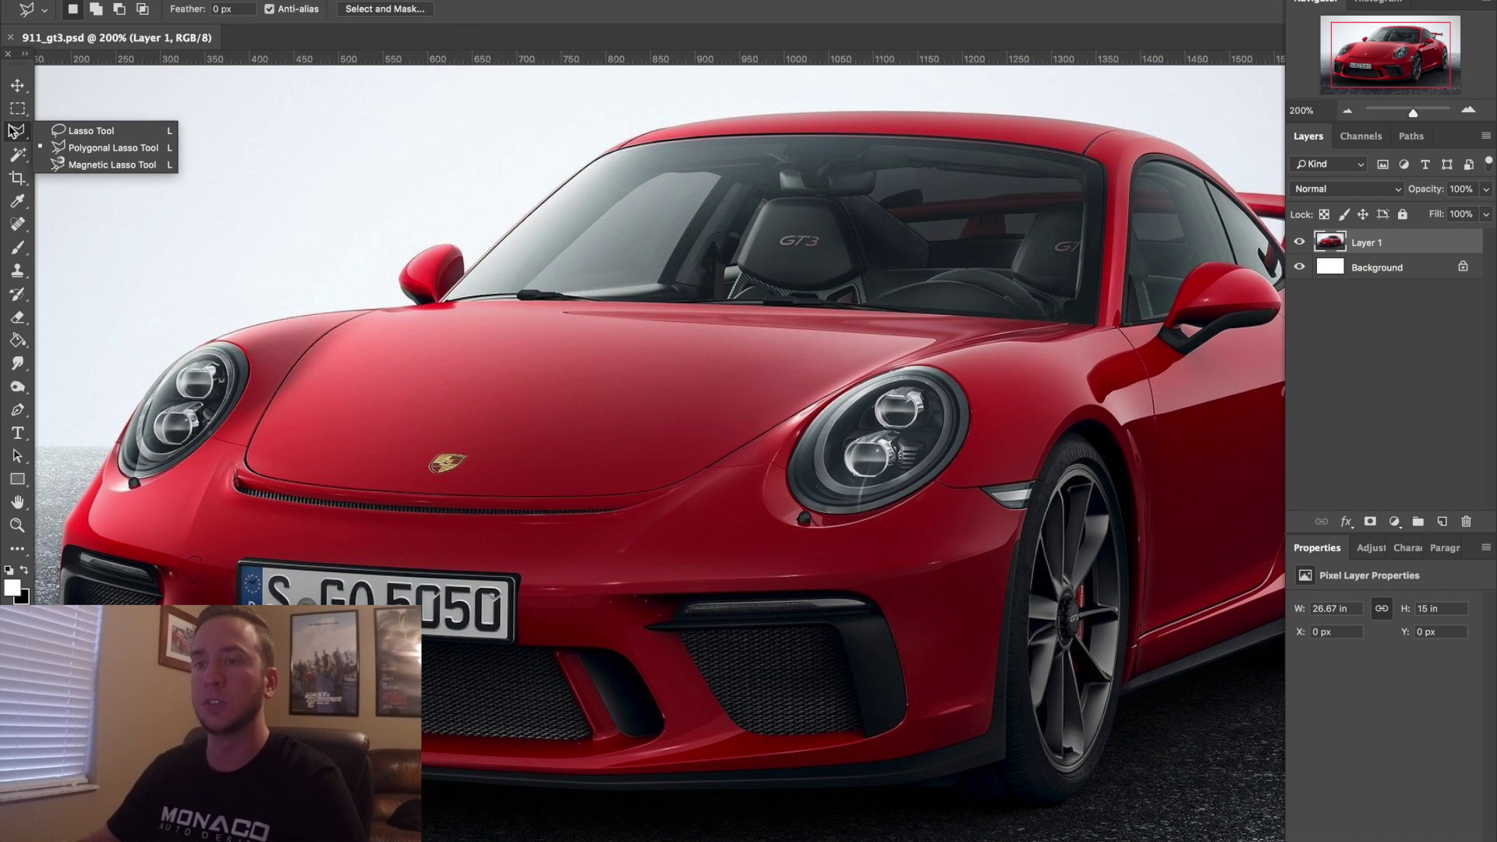
{"action": "left_click", "coordinate": [76, 150]}
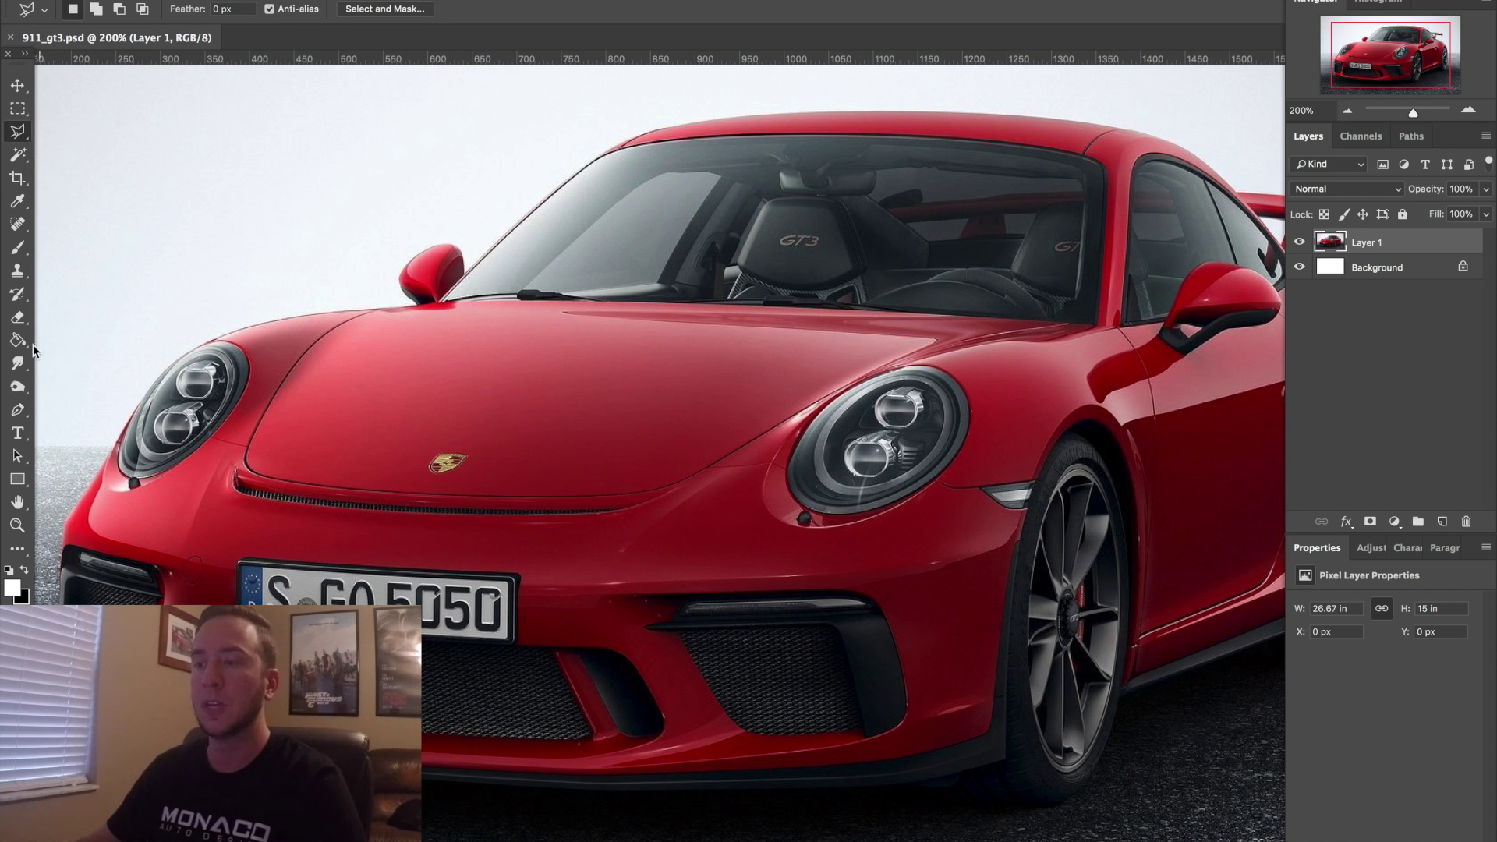
{"action": "left_click", "coordinate": [18, 411]}
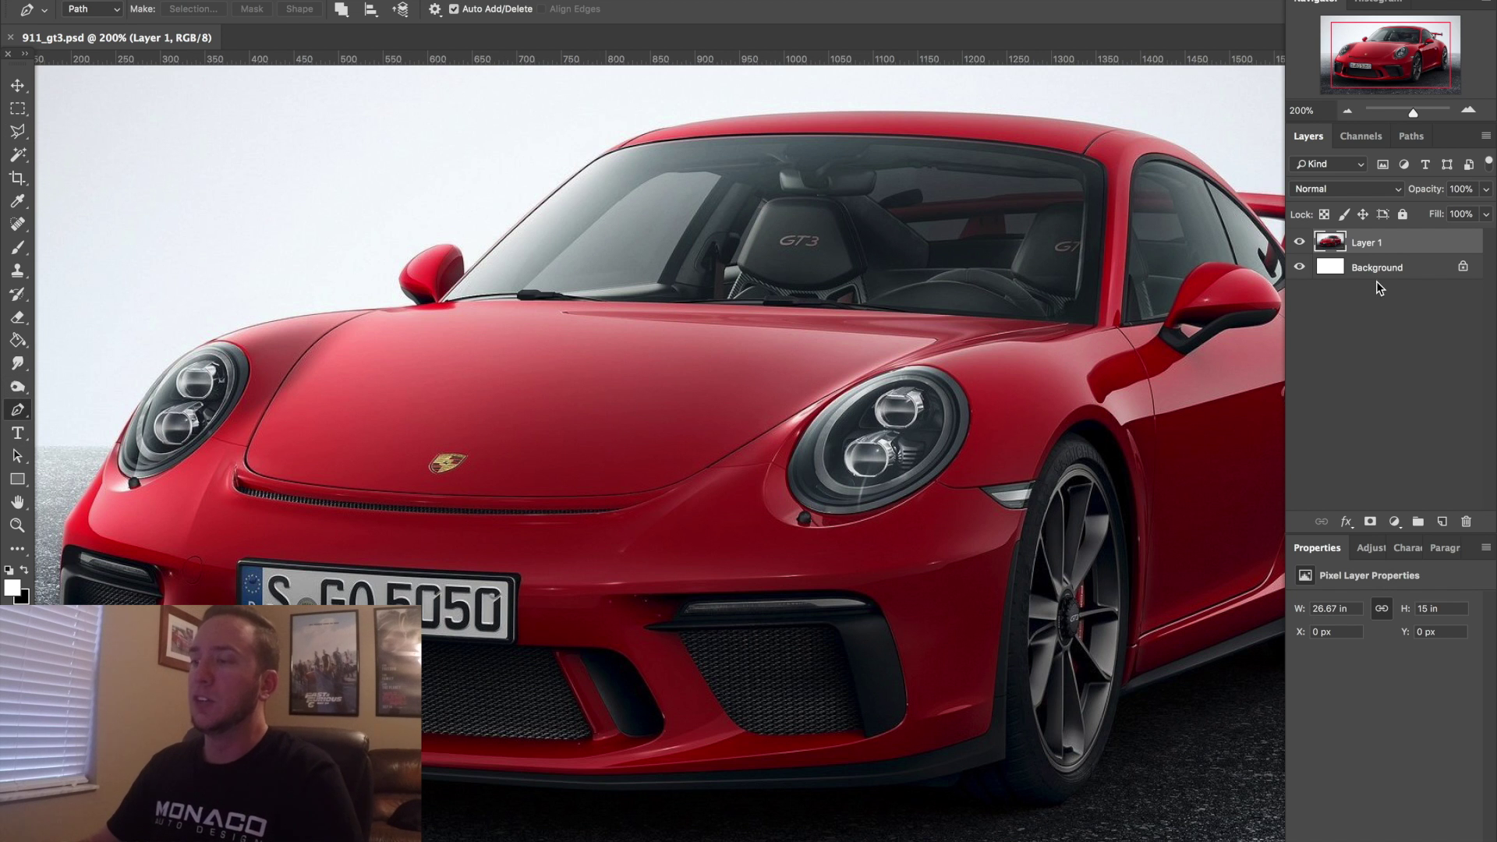
- Duplicate Layer 1, hide the original and add a layer mask to the copy
{"action": "scroll", "coordinate": [1116, 304], "scroll_direction": "right", "scroll_amount": 3}
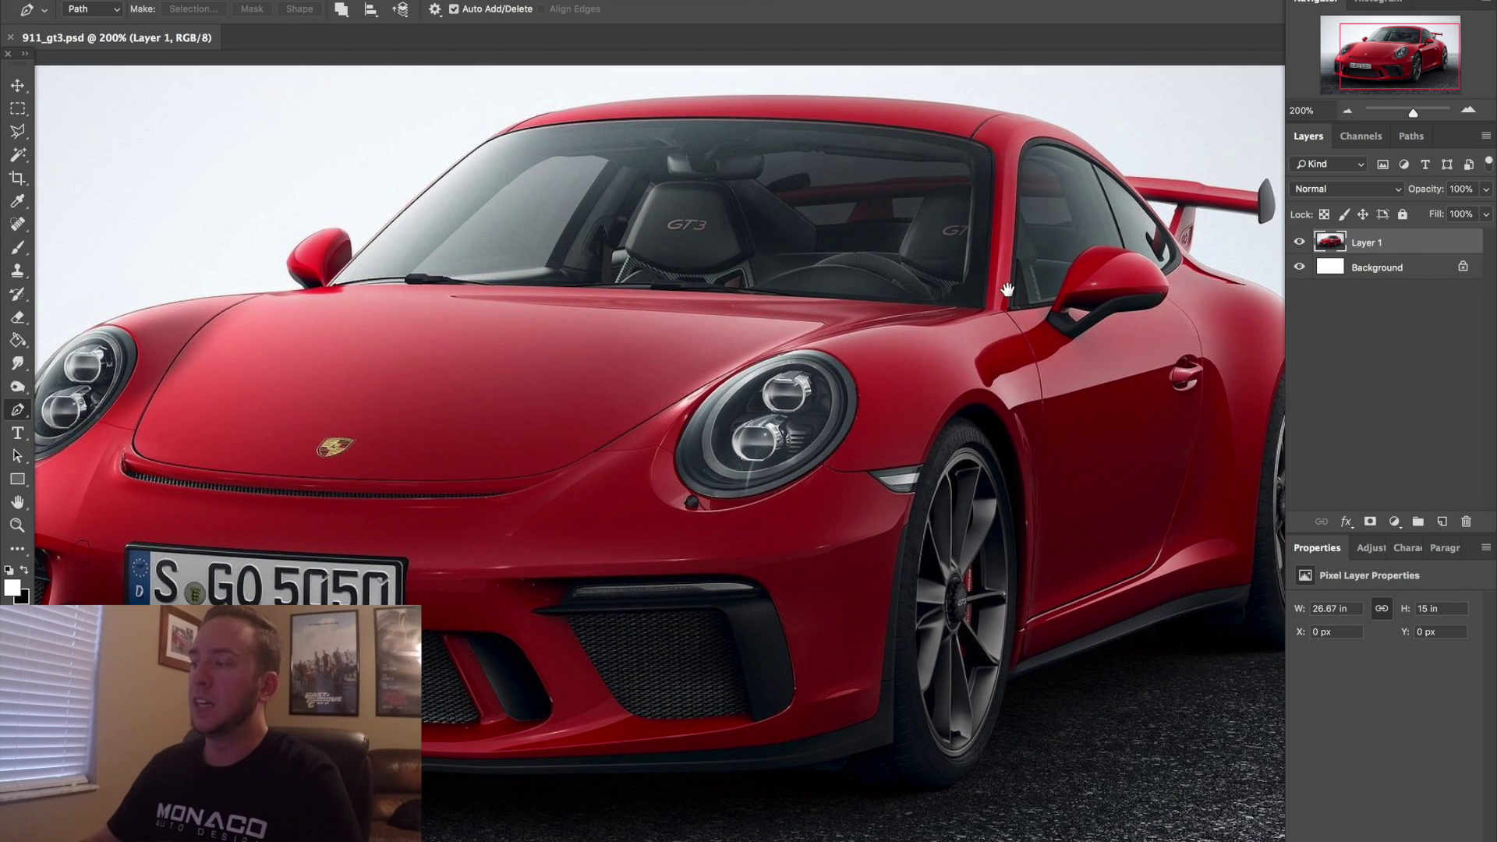
{"action": "left_click_drag", "start_coordinate": [1424, 251], "coordinate": [1443, 520]}
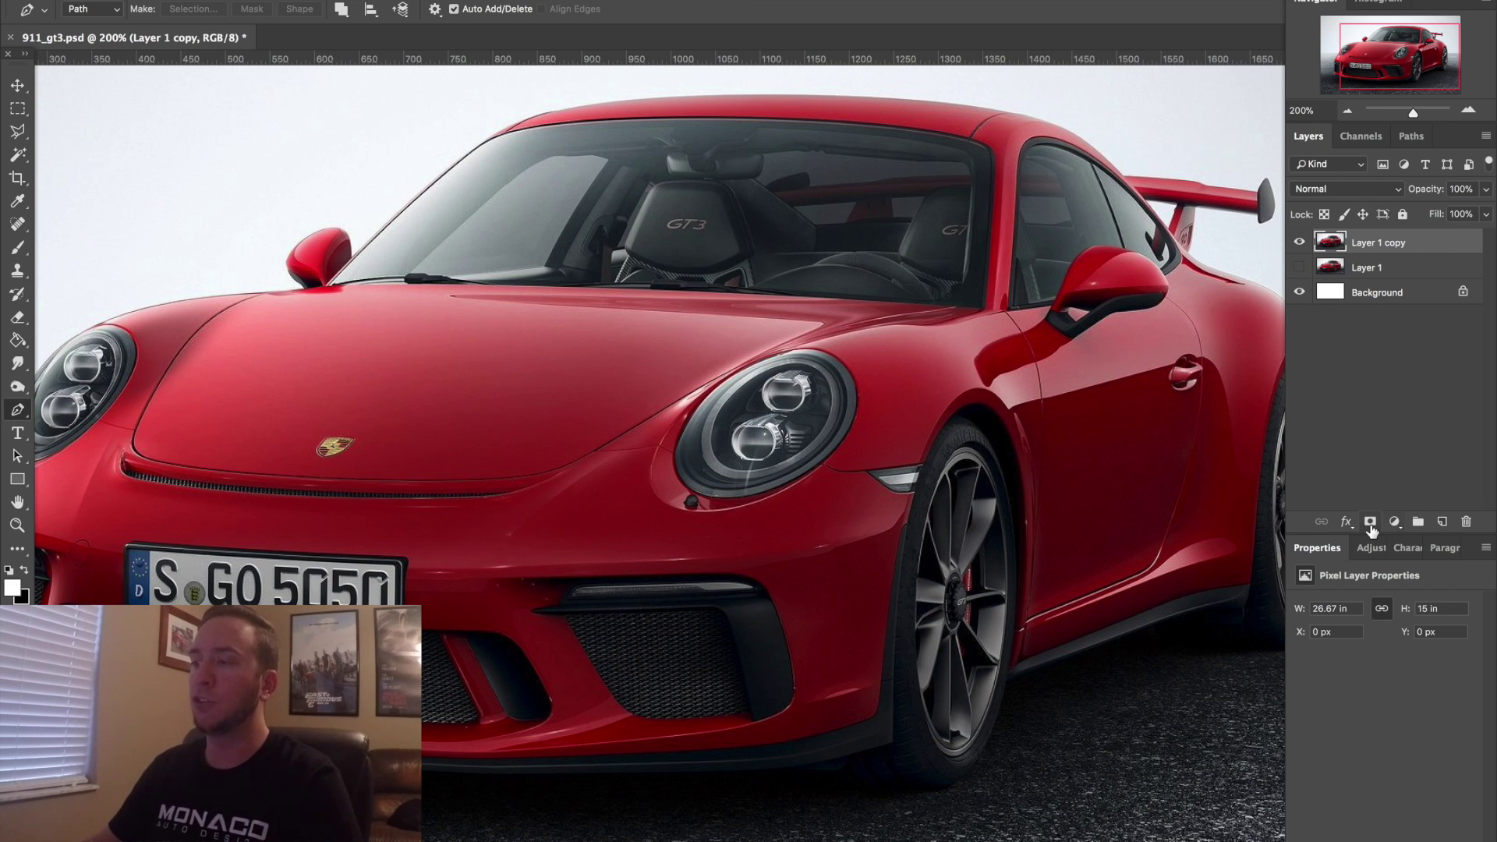
{"action": "scroll", "coordinate": [1130, 543], "scroll_direction": "right", "scroll_amount": 2}
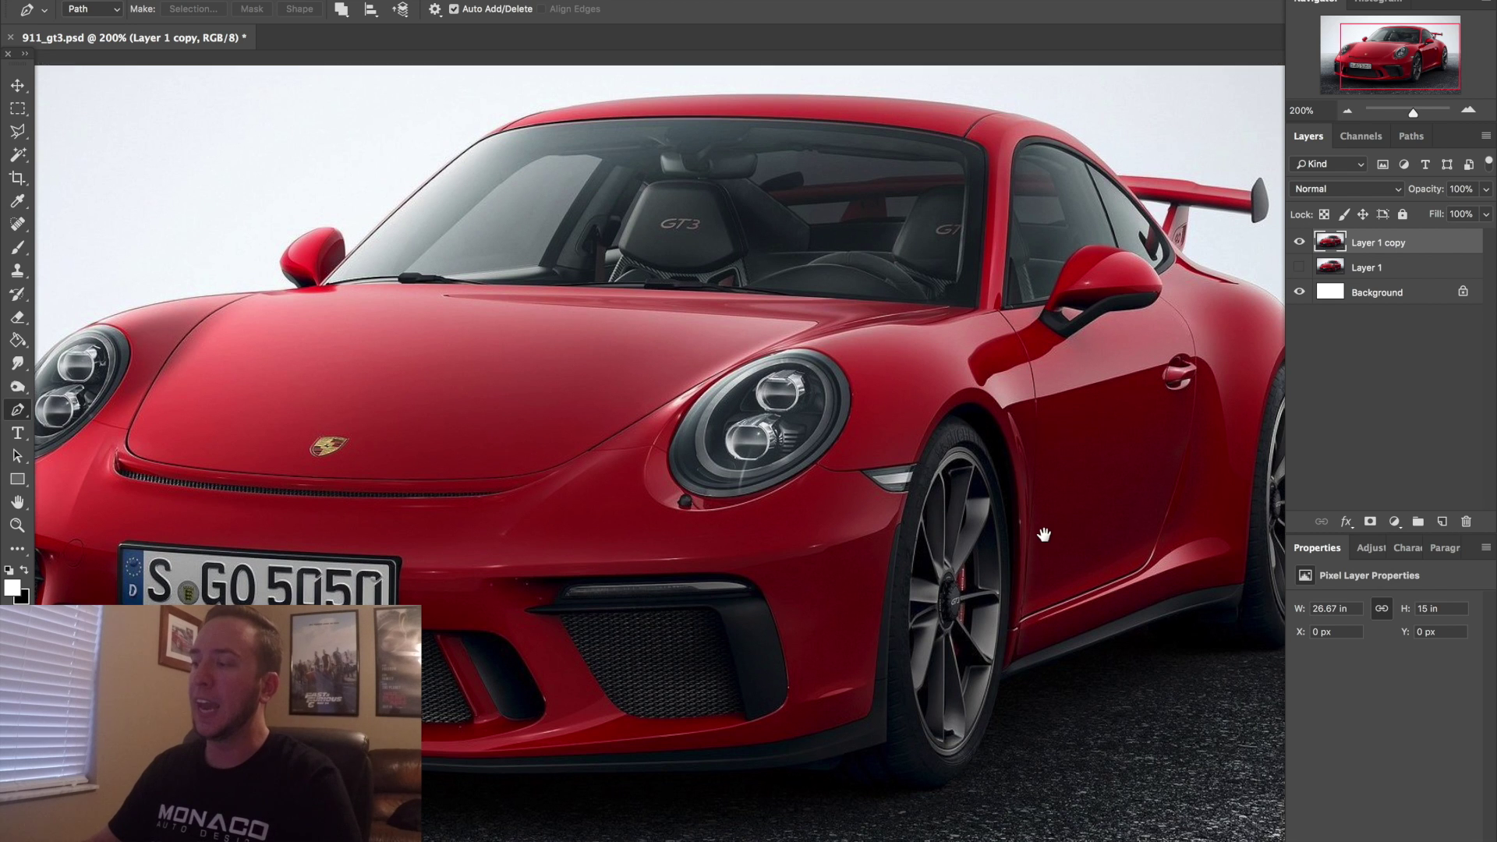
{"action": "left_click", "coordinate": [1369, 520]}
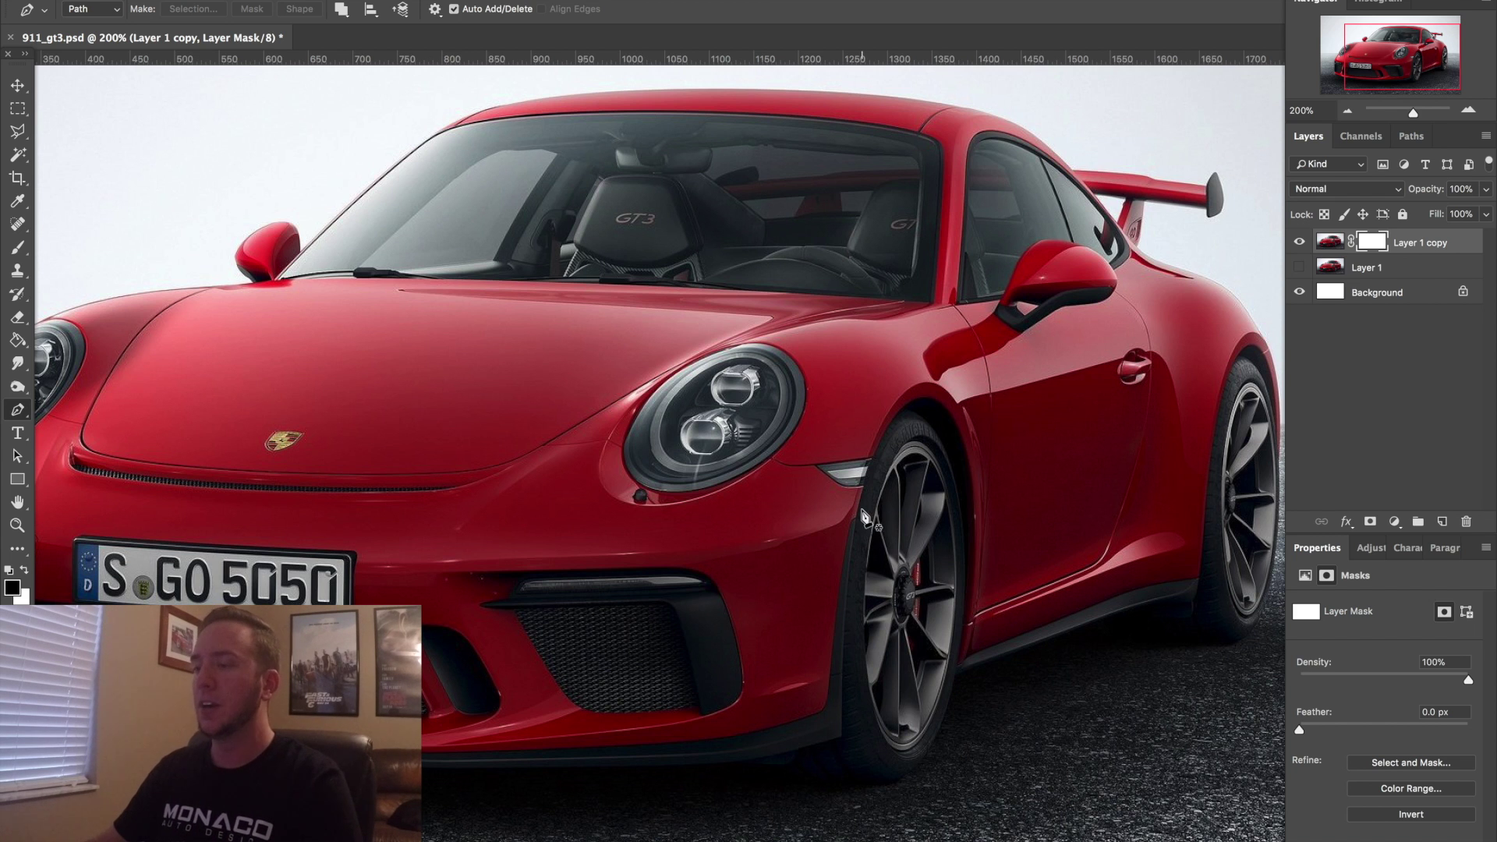
- Start a Pen path at the front wheel arch and trace the lower edge of the front bumper past the central grille
{"action": "left_click_drag", "start_coordinate": [921, 575], "coordinate": [871, 540]}
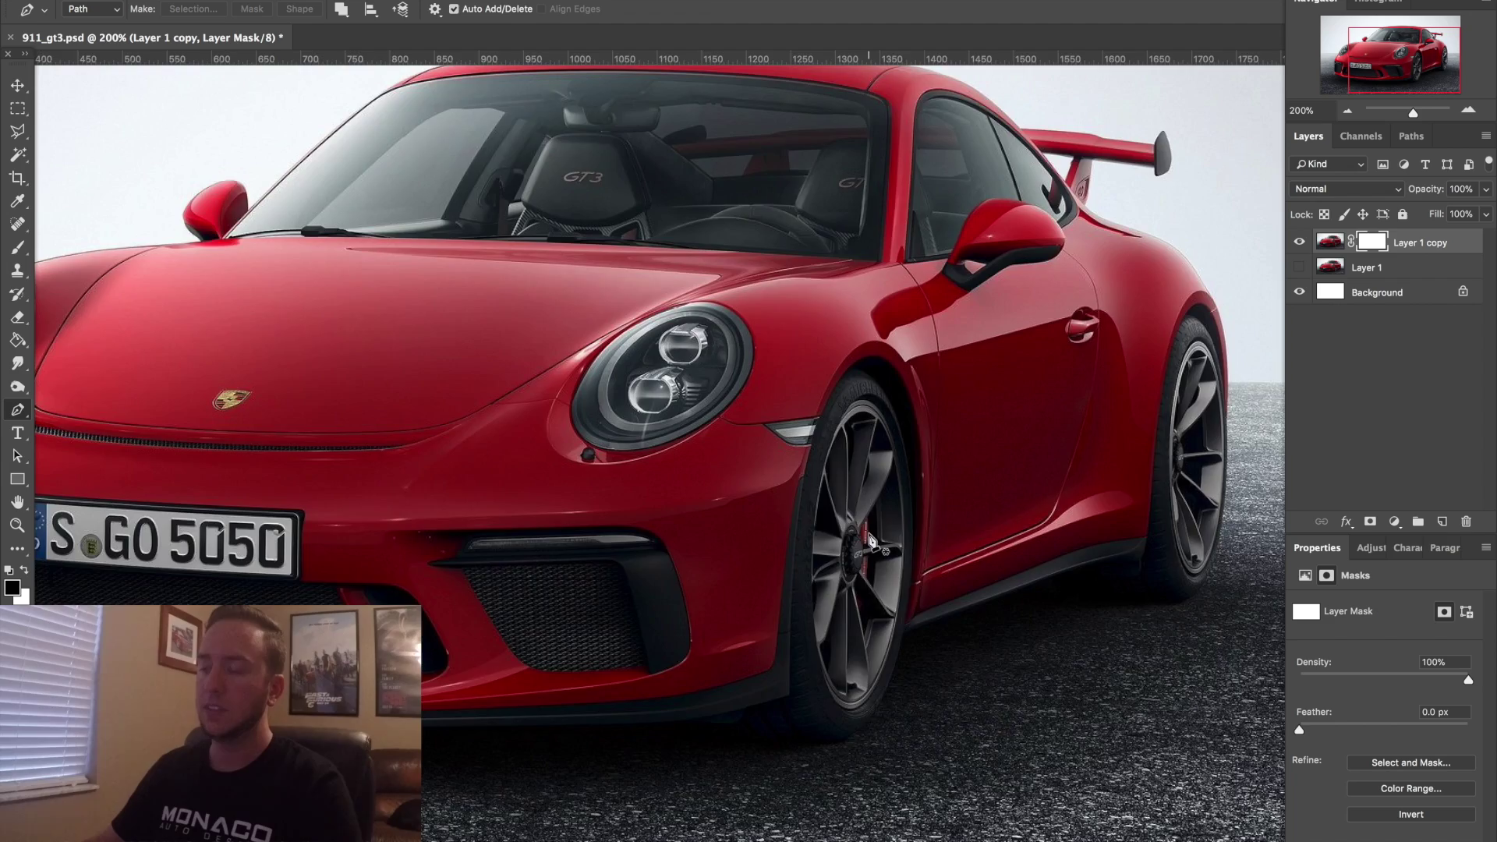
{"action": "key", "text": "super+plus"}
{"action": "key", "text": "super+plus"}
{"action": "key", "text": "super+plus"}
{"action": "key", "text": "super+plus"}
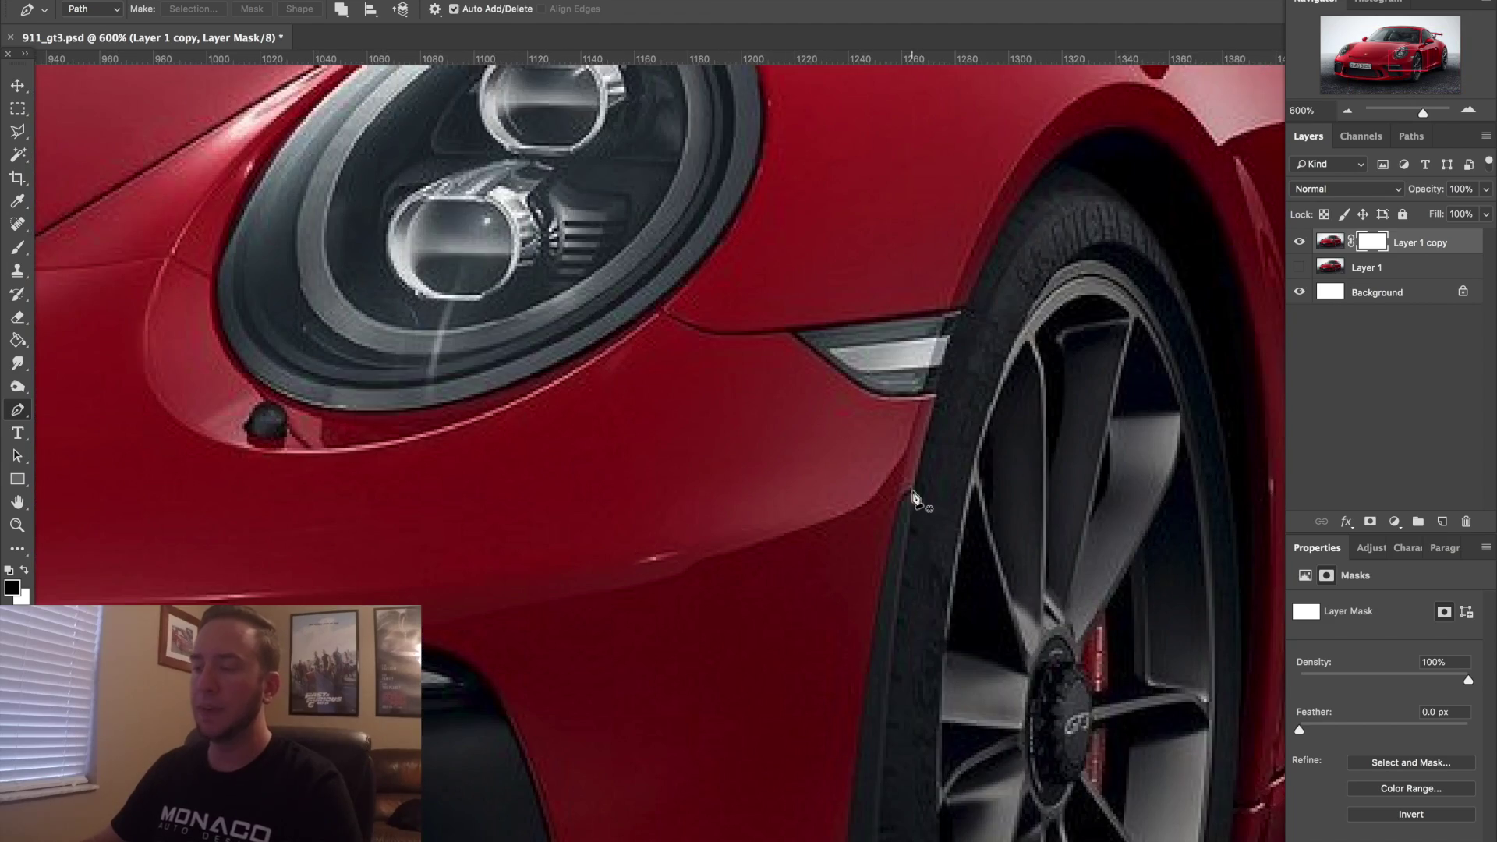
{"action": "left_click", "coordinate": [890, 537]}
{"action": "left_click_drag", "start_coordinate": [889, 538], "coordinate": [952, 82]}
{"action": "left_click_drag", "start_coordinate": [908, 394], "coordinate": [890, 563]}
{"action": "left_click", "coordinate": [868, 622]}
{"action": "left_click_drag", "start_coordinate": [688, 675], "coordinate": [577, 700]}
{"action": "left_click_drag", "start_coordinate": [577, 700], "coordinate": [1004, 570]}
{"action": "mouse_move", "coordinate": [688, 586]}
{"action": "left_mouse_down"}
{"action": "mouse_move", "coordinate": [441, 599]}
{"action": "mouse_move", "coordinate": [1091, 600]}
{"action": "left_mouse_up"}
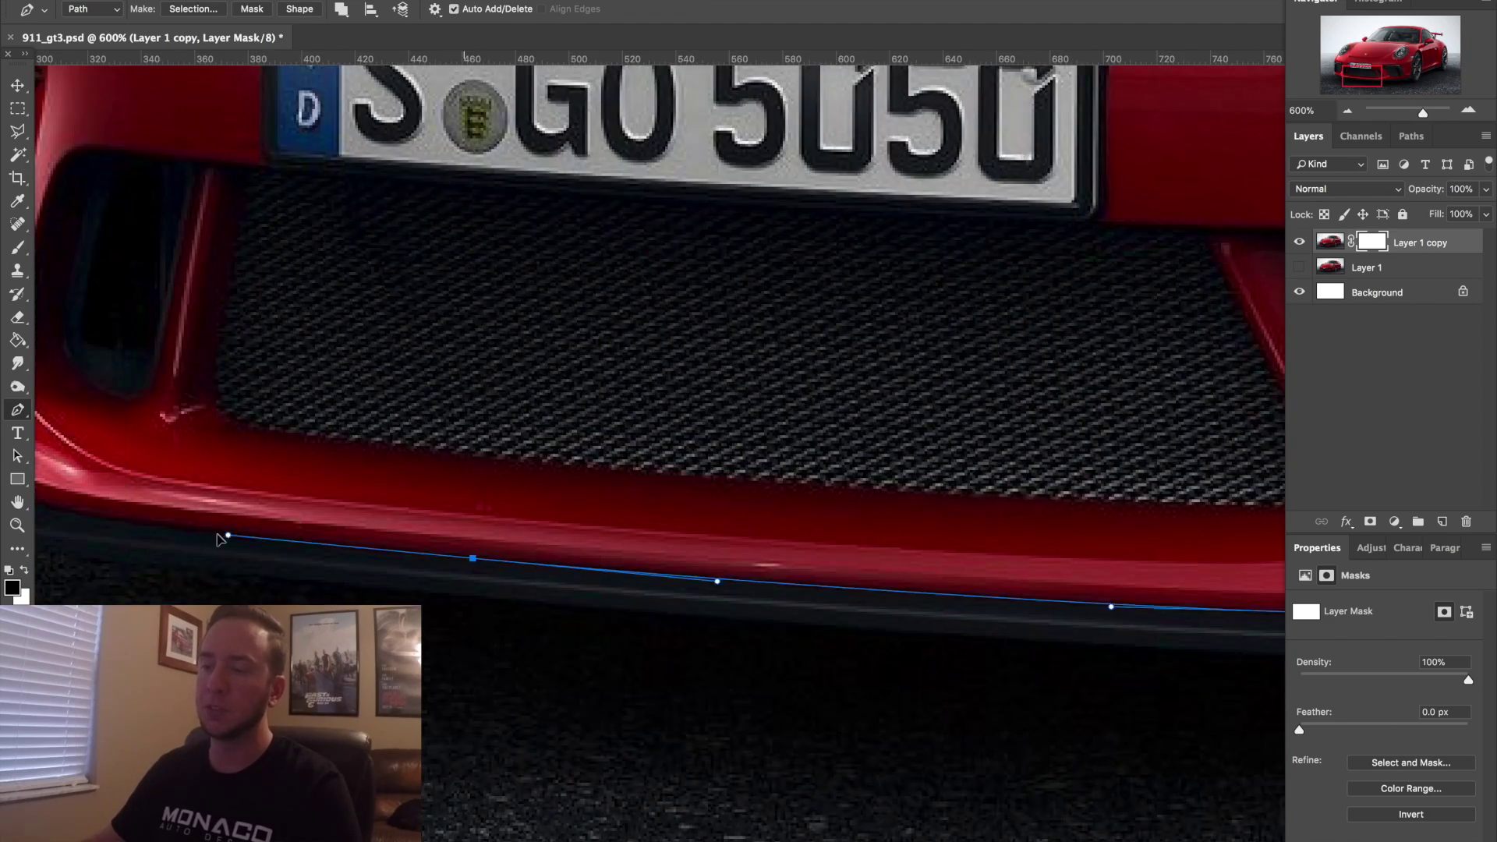
- Continue the path around the far bumper corner and the edge of its outer air intake
{"action": "scroll", "coordinate": [477, 565], "scroll_direction": "left", "scroll_amount": 10}
{"action": "left_click", "coordinate": [887, 675]}
{"action": "left_click", "coordinate": [645, 582]}
{"action": "left_click", "coordinate": [632, 489]}
{"action": "left_click_drag", "start_coordinate": [873, 466], "coordinate": [881, 437]}
{"action": "left_click", "coordinate": [918, 273]}
{"action": "left_click_drag", "start_coordinate": [932, 260], "coordinate": [925, 248]}
{"action": "left_click", "coordinate": [918, 238]}
{"action": "left_click_drag", "start_coordinate": [878, 169], "coordinate": [843, 159]}
{"action": "left_click_drag", "start_coordinate": [673, 117], "coordinate": [665, 117]}
{"action": "left_click_drag", "start_coordinate": [661, 157], "coordinate": [664, 164]}
- Continue the path up the outer edge of the far fender beside the headlight
{"action": "scroll", "coordinate": [717, 155], "scroll_direction": "up", "scroll_amount": 8}
{"action": "left_click_drag", "start_coordinate": [596, 341], "coordinate": [624, 296]}
{"action": "scroll", "coordinate": [623, 296], "scroll_direction": "up", "scroll_amount": 7}
{"action": "left_click_drag", "start_coordinate": [558, 437], "coordinate": [592, 383]}
{"action": "left_click", "coordinate": [688, 239]}
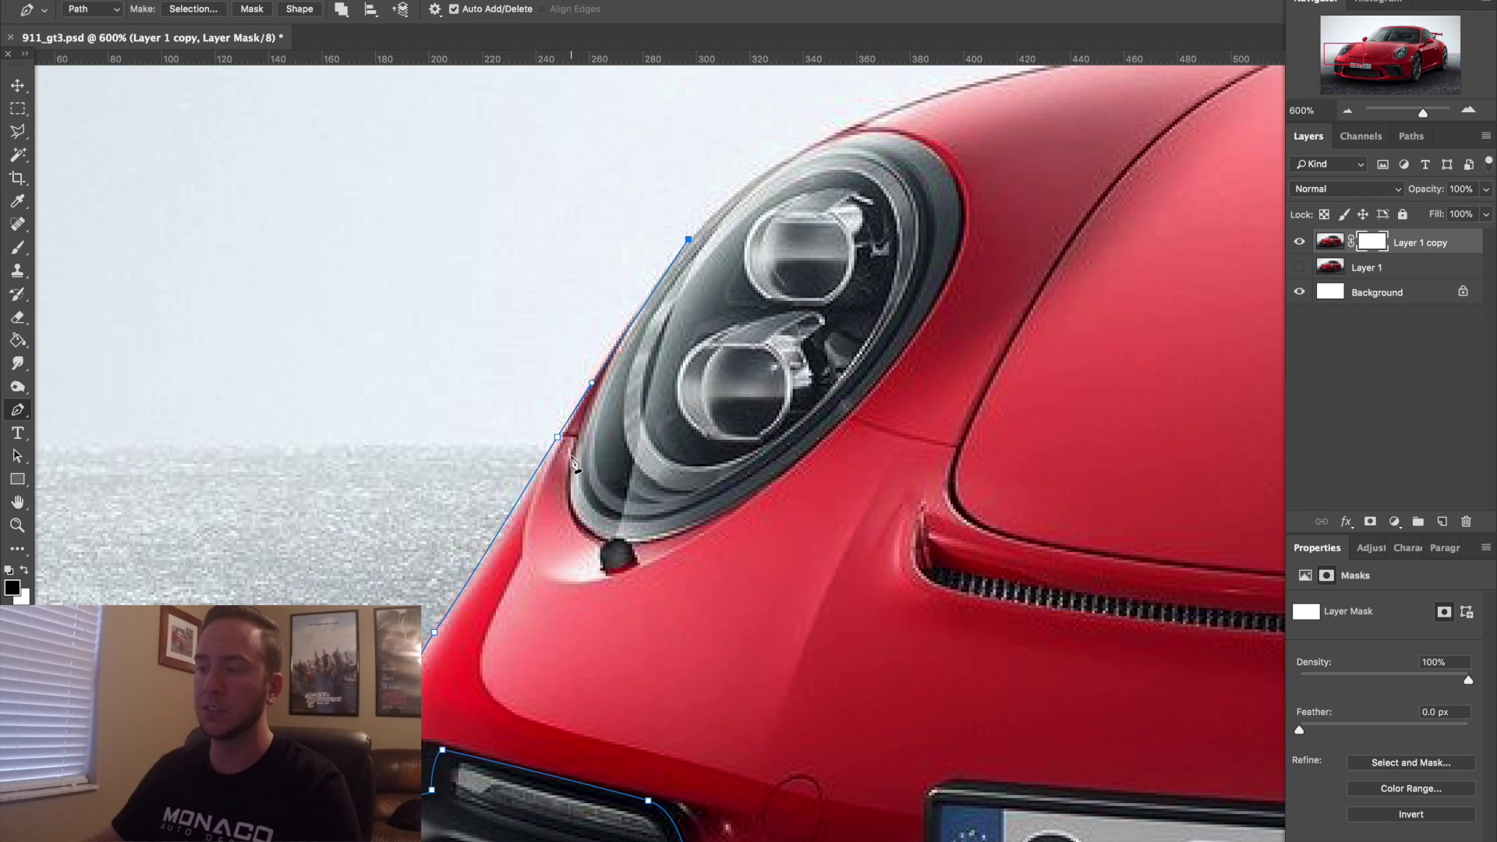
- Continue the path over the far fender and along the hood edge toward the windshield
{"action": "scroll", "coordinate": [919, 340], "scroll_direction": "up", "scroll_amount": 5}
{"action": "left_click_drag", "start_coordinate": [839, 382], "coordinate": [832, 328]}
{"action": "left_click_drag", "start_coordinate": [713, 315], "coordinate": [645, 337]}
{"action": "scroll", "coordinate": [645, 337], "scroll_direction": "right", "scroll_amount": 10}
{"action": "left_click_drag", "start_coordinate": [763, 352], "coordinate": [1028, 318]}
{"action": "left_click", "coordinate": [992, 310]}
{"action": "left_click", "coordinate": [925, 284]}
- Continue the path along the roofline and down the rear roof edge above the side window
{"action": "scroll", "coordinate": [1219, 156], "scroll_direction": "right", "scroll_amount": 9}
{"action": "mouse_move", "coordinate": [818, 270]}
{"action": "left_mouse_down"}
{"action": "mouse_move", "coordinate": [935, 214]}
{"action": "mouse_move", "coordinate": [1297, 246]}
{"action": "left_mouse_up"}
{"action": "scroll", "coordinate": [936, 214], "scroll_direction": "right", "scroll_amount": 7}
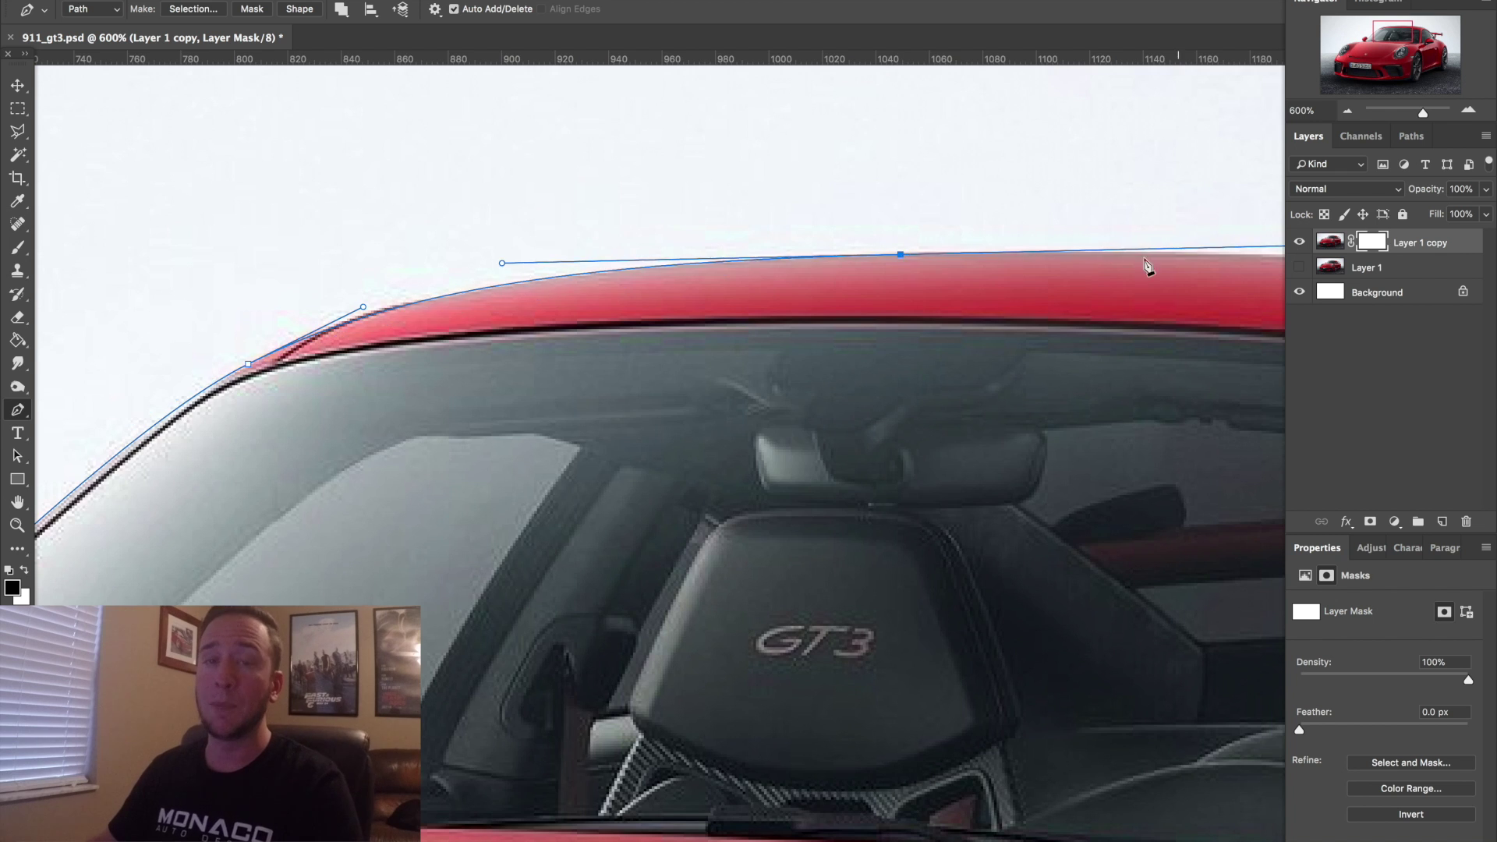
{"action": "scroll", "coordinate": [1149, 267], "scroll_direction": "right", "scroll_amount": 8}
{"action": "left_click_drag", "start_coordinate": [1031, 271], "coordinate": [1133, 286]}
{"action": "left_click", "coordinate": [16, 133]}
{"action": "key", "text": "p"}
{"action": "scroll", "coordinate": [728, 254], "scroll_direction": "right", "scroll_amount": 9}
{"action": "left_click_drag", "start_coordinate": [772, 254], "coordinate": [788, 265]}
{"action": "left_click_drag", "start_coordinate": [969, 355], "coordinate": [992, 408]}
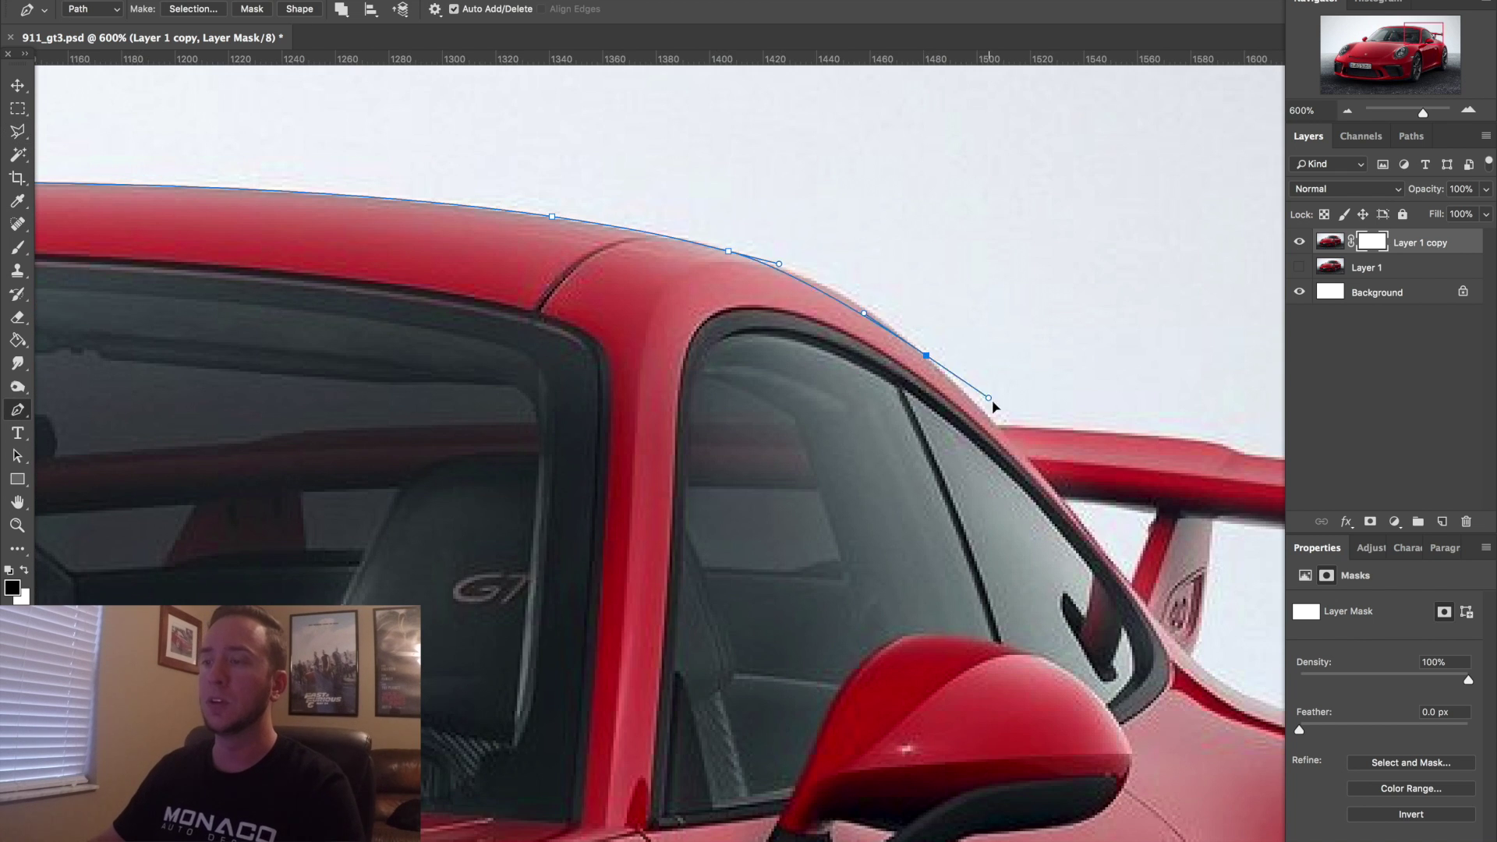
- Continue the path around the rear wing and down over the rear fender
{"action": "scroll", "coordinate": [992, 408], "scroll_direction": "right", "scroll_amount": 12}
{"action": "left_click", "coordinate": [336, 242]}
{"action": "left_click_drag", "start_coordinate": [558, 261], "coordinate": [583, 271]}
{"action": "left_click_drag", "start_coordinate": [643, 277], "coordinate": [703, 283]}
{"action": "left_click_drag", "start_coordinate": [604, 521], "coordinate": [675, 549]}
{"action": "scroll", "coordinate": [675, 549], "scroll_direction": "down", "scroll_amount": 8}
{"action": "left_click_drag", "start_coordinate": [540, 367], "coordinate": [598, 434]}
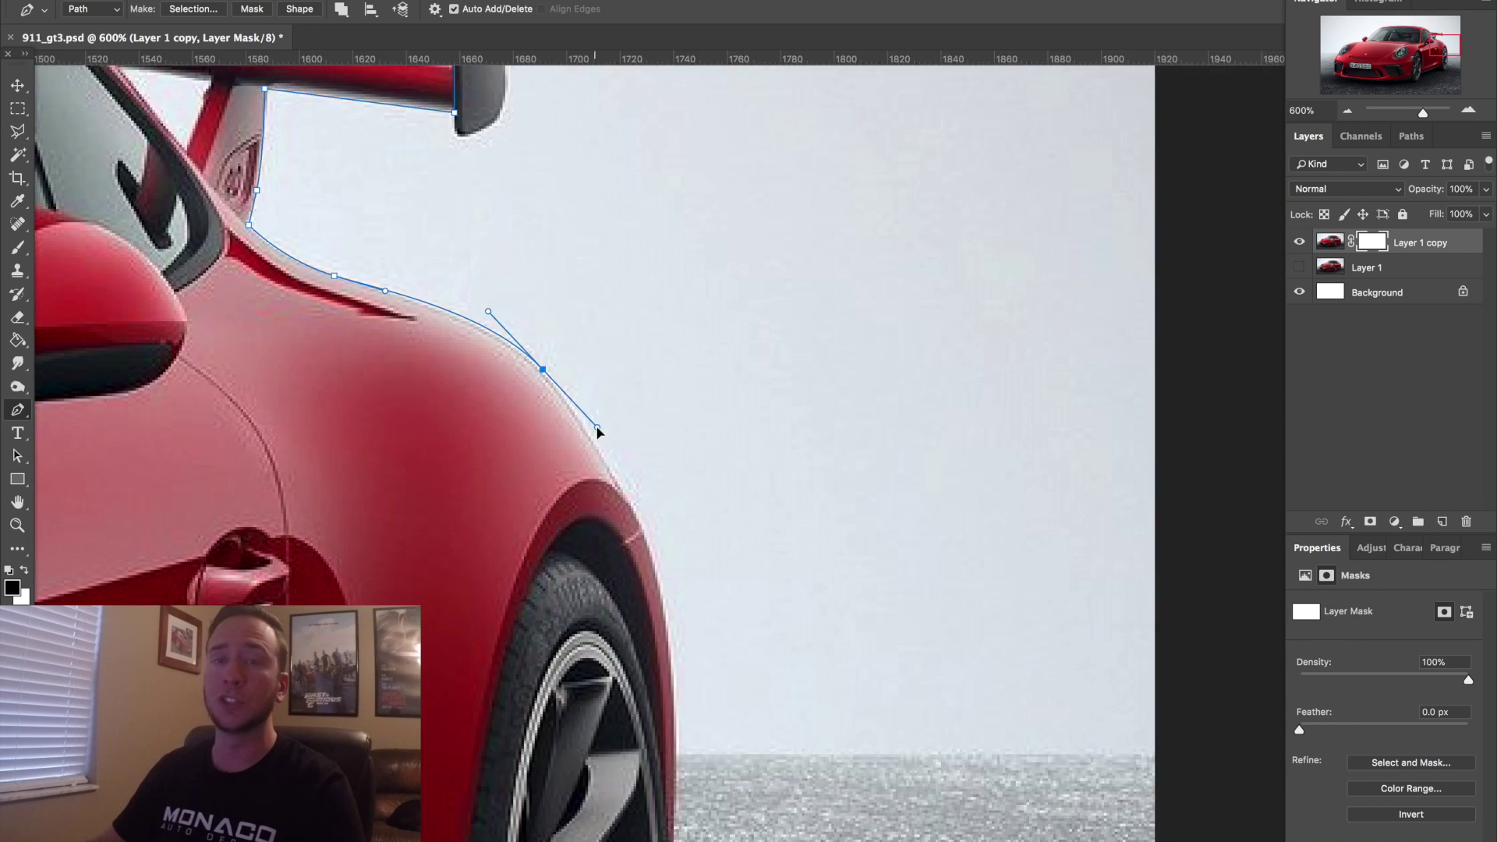
- Trace the body edge around the rear wheel arch
{"action": "left_click_drag", "start_coordinate": [775, 481], "coordinate": [795, 546]}
{"action": "left_click", "coordinate": [786, 743]}
{"action": "left_click_drag", "start_coordinate": [767, 596], "coordinate": [744, 516]}
{"action": "left_click_drag", "start_coordinate": [695, 407], "coordinate": [641, 400]}
{"action": "left_click_drag", "start_coordinate": [778, 350], "coordinate": [678, 598]}
{"action": "left_click", "coordinate": [733, 802]}
- Continue the path along the side sill, over the front wheel arch and around the side marker light
{"action": "scroll", "coordinate": [734, 802], "scroll_direction": "left", "scroll_amount": 8}
{"action": "left_click", "coordinate": [1092, 515]}
{"action": "scroll", "coordinate": [450, 732], "scroll_direction": "left", "scroll_amount": 7}
{"action": "left_click_drag", "start_coordinate": [546, 183], "coordinate": [474, 183]}
{"action": "left_click_drag", "start_coordinate": [396, 361], "coordinate": [375, 405]}
{"action": "left_click", "coordinate": [226, 387]}
{"action": "left_click", "coordinate": [365, 449]}
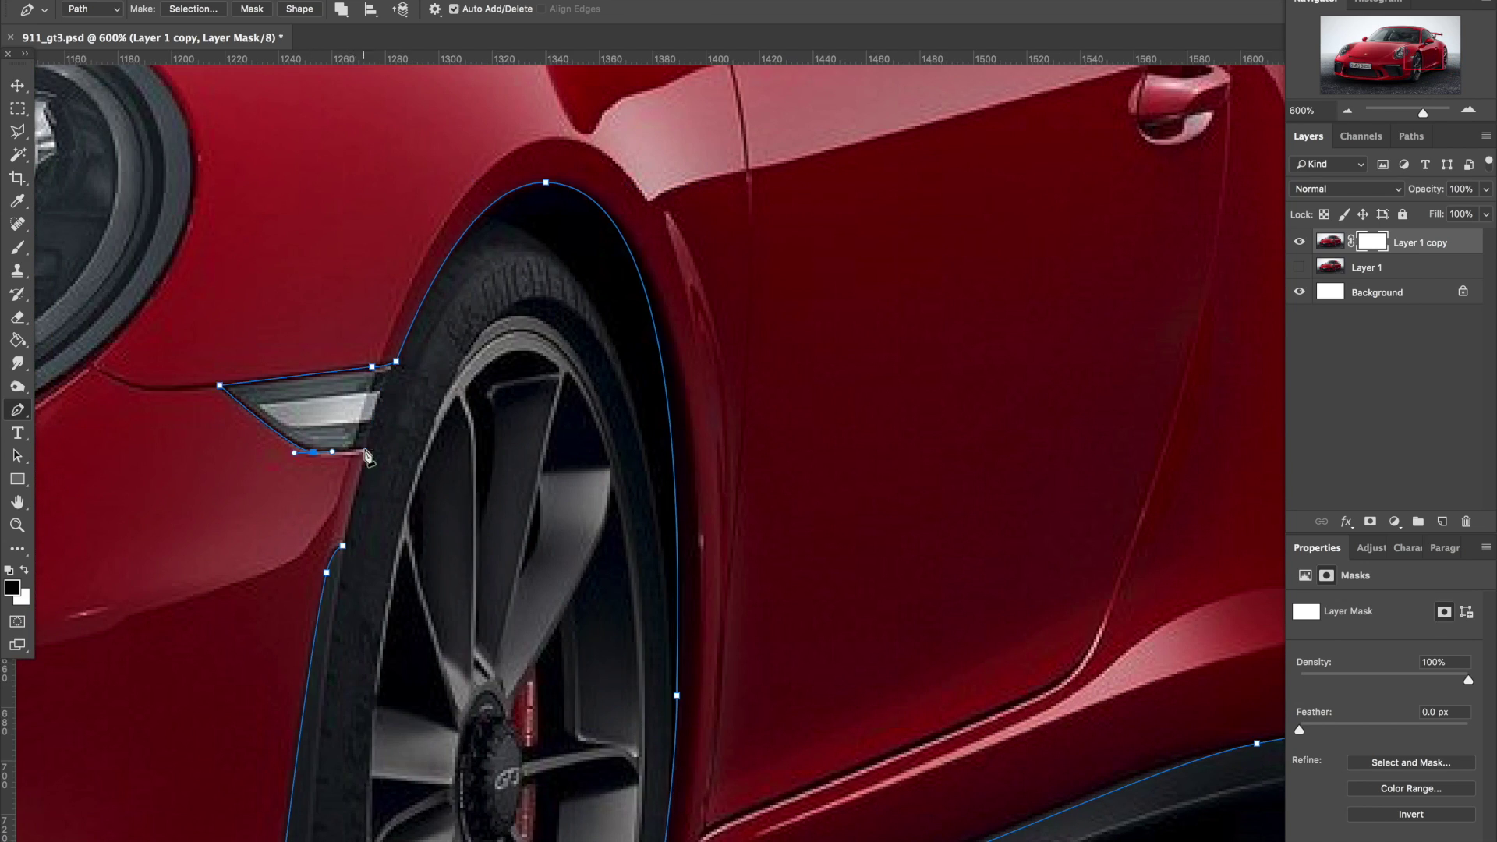
- Add a layer mask to Layer 1 copy
{"action": "key", "text": "ctrl+minus"}
{"action": "key", "text": "ctrl+minus"}
{"action": "key", "text": "ctrl+minus"}
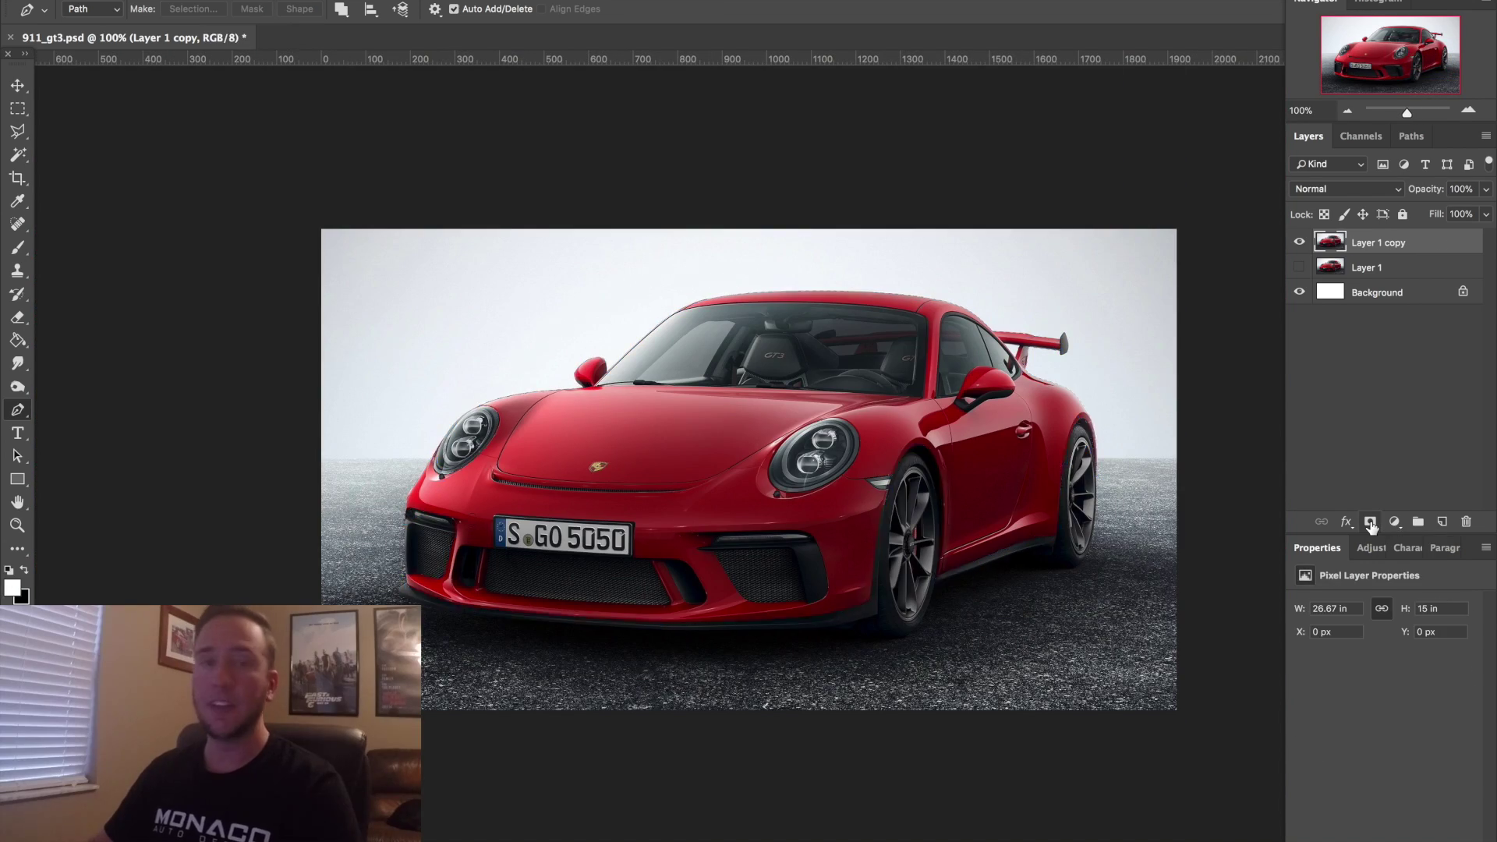
{"action": "left_click", "coordinate": [1370, 522]}
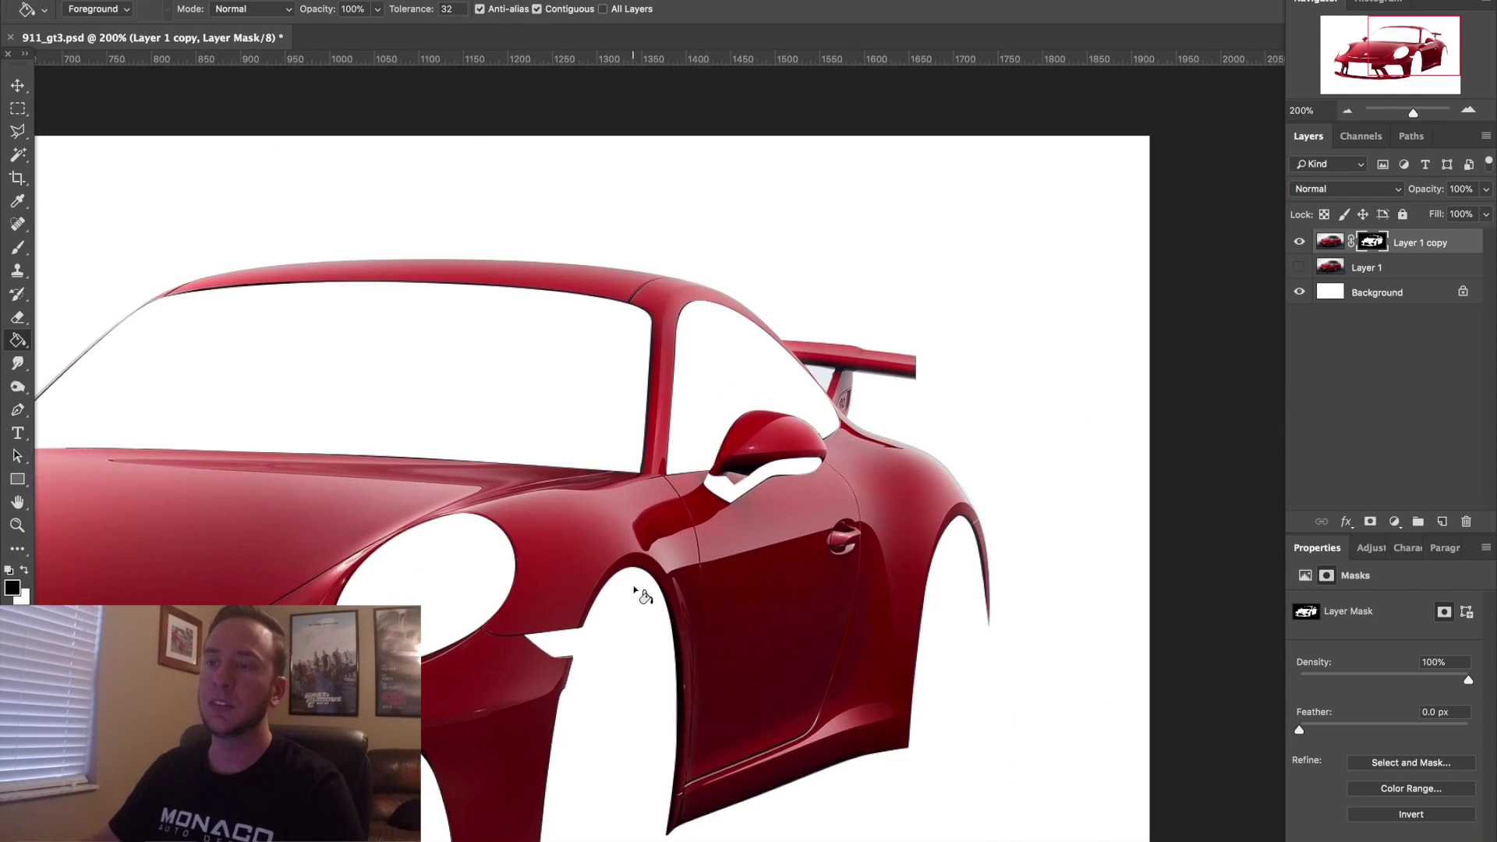
- Disable the layer mask of Layer 1 copy to show the whole car
{"action": "right_click", "coordinate": [1371, 242]}
{"action": "left_click", "coordinate": [1242, 247]}
{"action": "left_click_drag", "start_coordinate": [675, 381], "coordinate": [889, 491]}
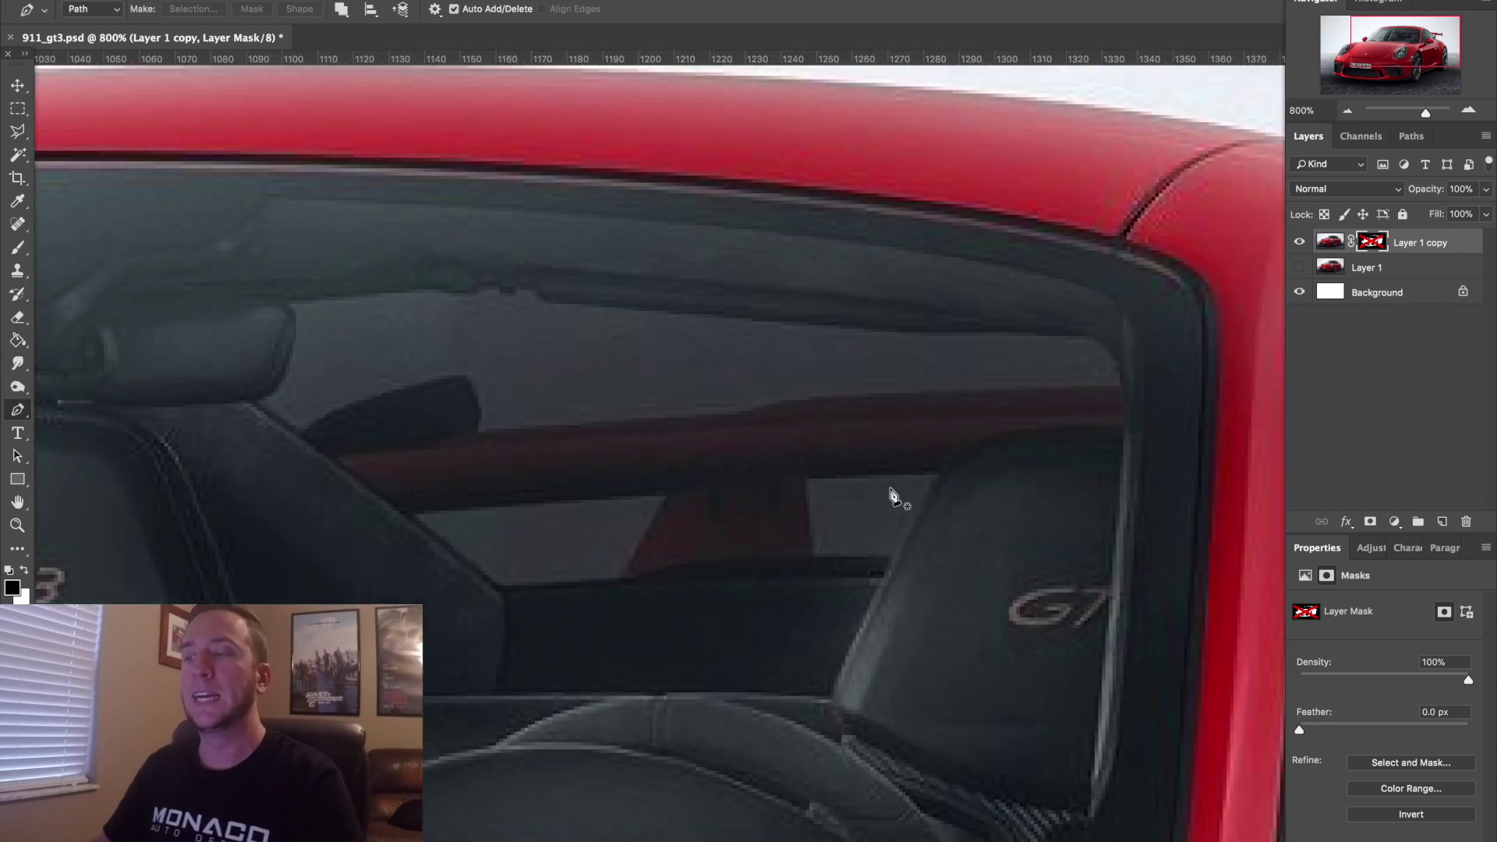
- Trace a closed Pen path around the red rear wing seen through the windshield
{"action": "left_click", "coordinate": [666, 493]}
{"action": "left_click", "coordinate": [403, 517]}
{"action": "left_click", "coordinate": [303, 435]}
{"action": "left_click", "coordinate": [467, 378]}
{"action": "left_click", "coordinate": [748, 410]}
{"action": "left_click", "coordinate": [1009, 388]}
{"action": "left_click", "coordinate": [1123, 428]}
{"action": "left_click", "coordinate": [934, 471]}
{"action": "left_click", "coordinate": [805, 479]}
{"action": "left_click", "coordinate": [806, 516]}
{"action": "left_click", "coordinate": [666, 493]}
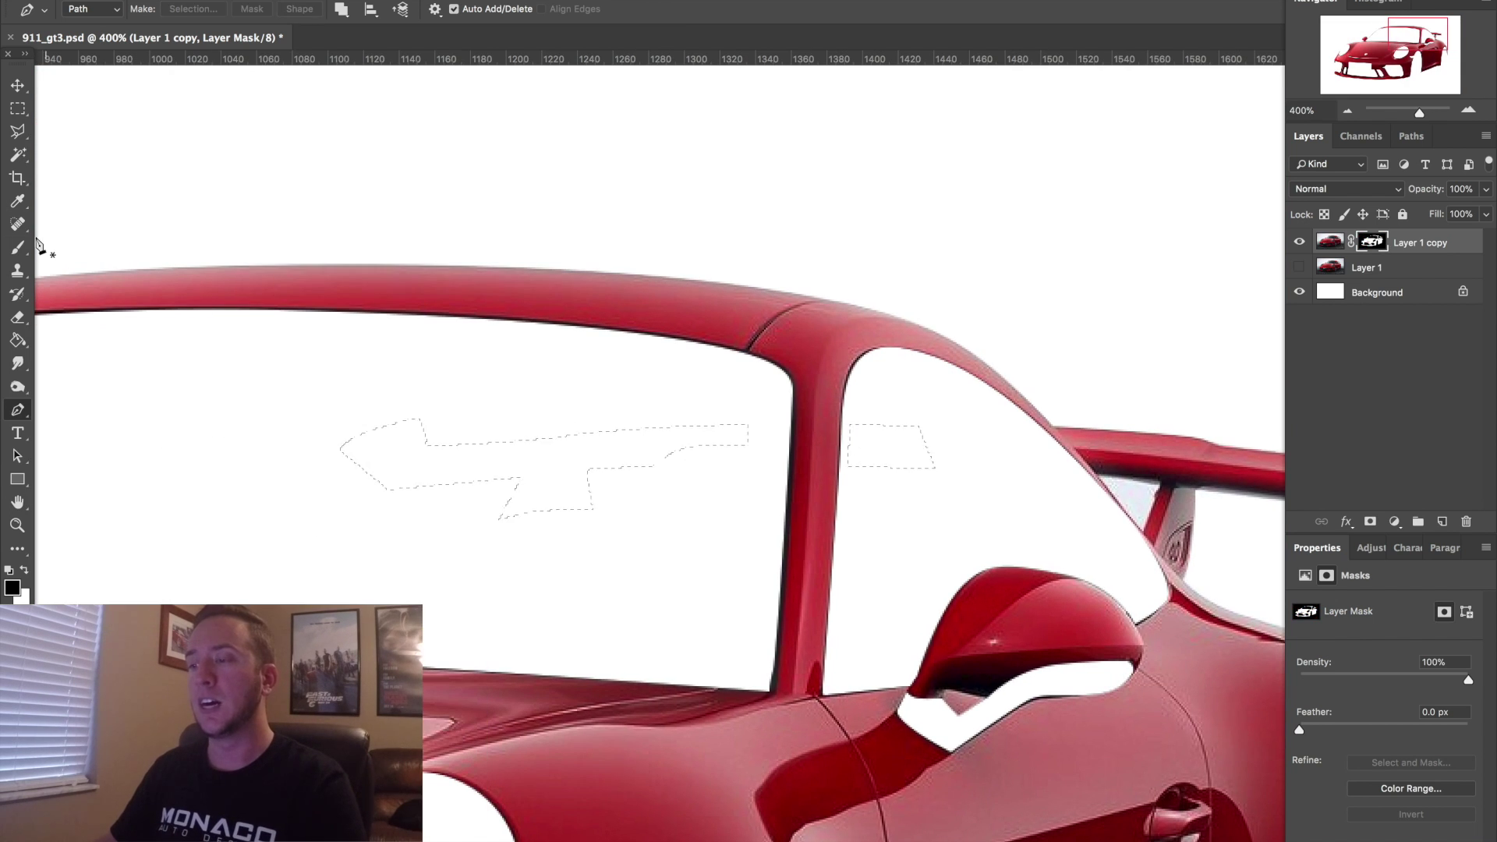
- Fill the selected wing areas behind the windshield and side window with white on the layer mask, and deselect
{"action": "key", "text": "g"}
{"action": "left_click", "coordinate": [405, 460]}
{"action": "left_click", "coordinate": [888, 446]}
{"action": "key", "text": "super+d"}
{"action": "key", "text": "super+1"}
{"action": "key", "text": "super+plus"}
{"action": "left_click_drag", "start_coordinate": [884, 457], "coordinate": [708, 476]}
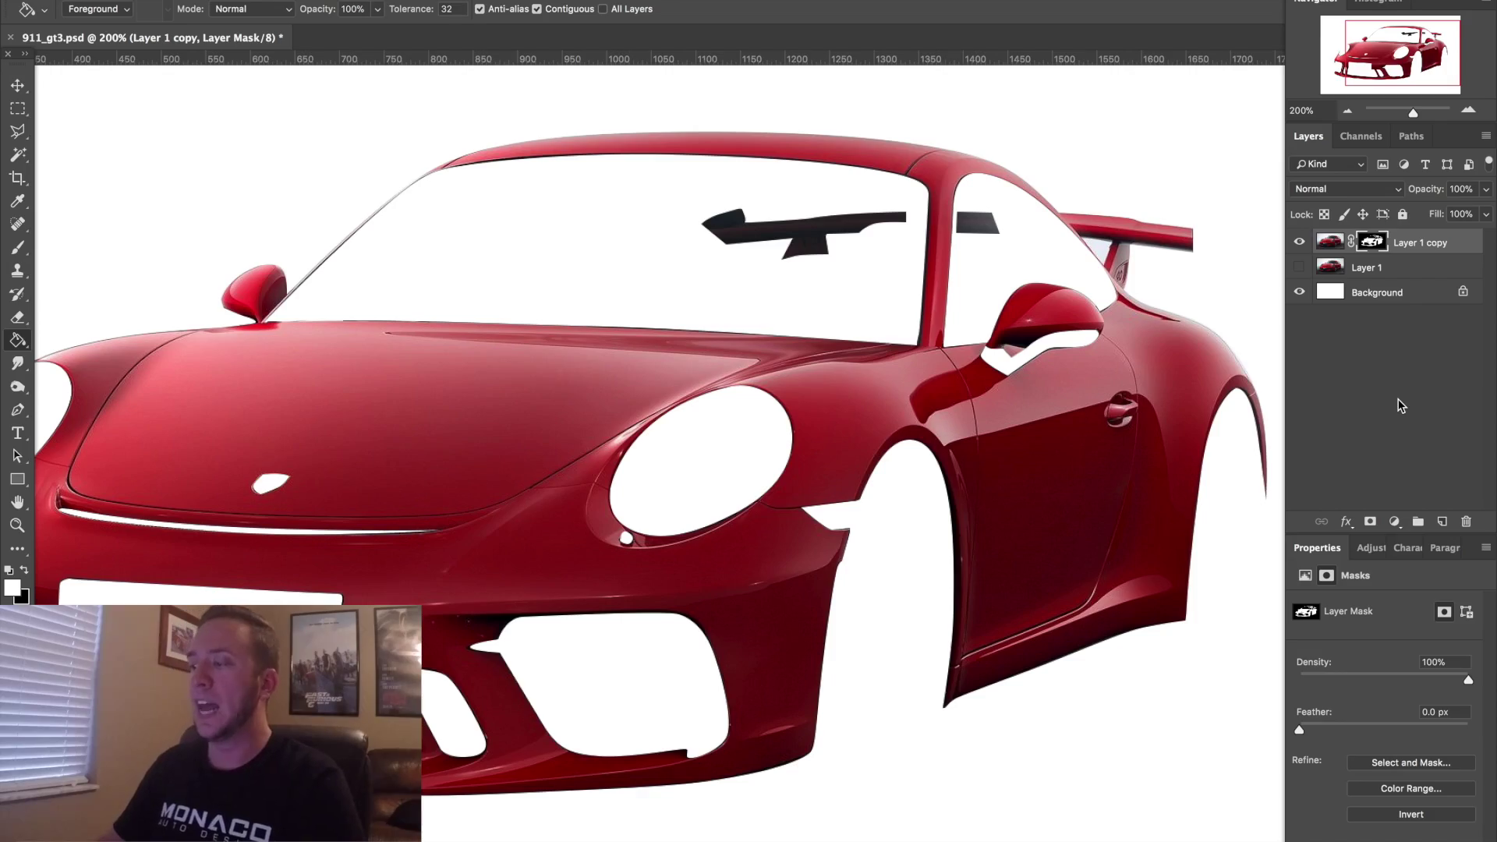
- Add a Hue/Saturation adjustment layer and clip it to Layer 1 copy
{"action": "left_click", "coordinate": [1395, 521]}
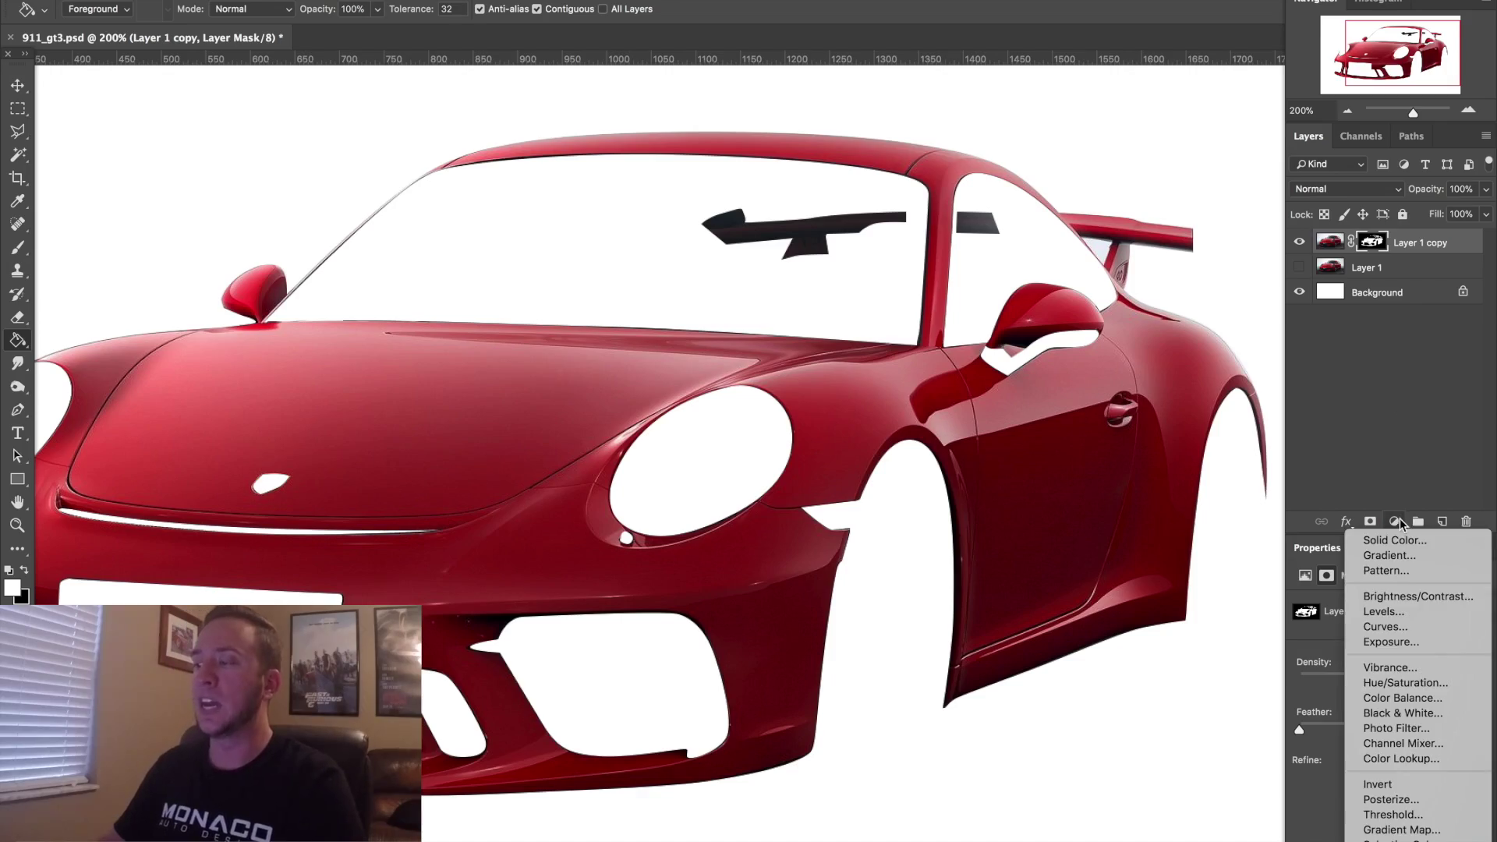
{"action": "left_click", "coordinate": [1403, 683]}
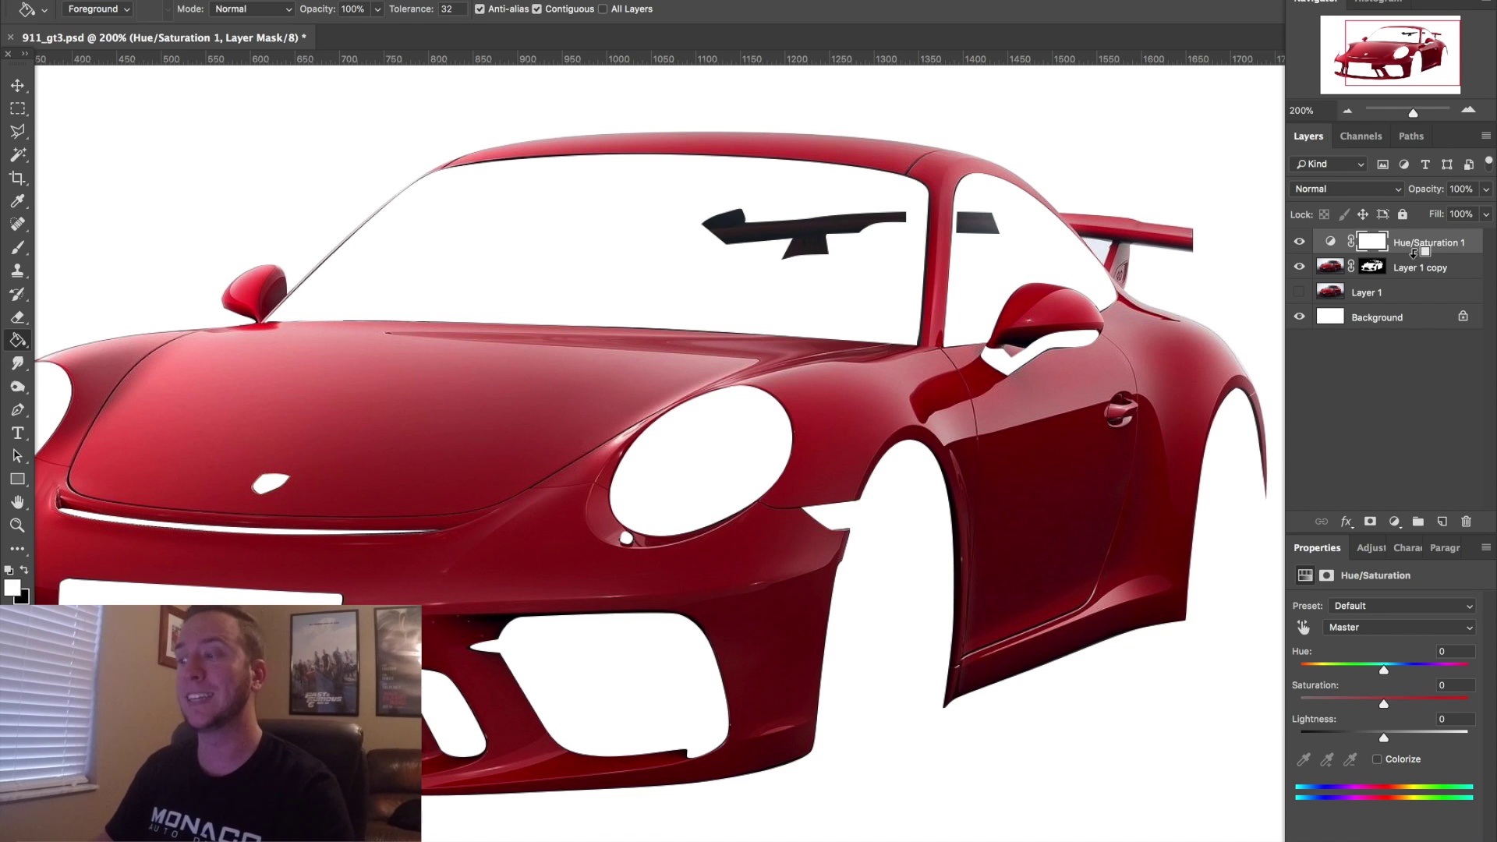
{"action": "left_click", "coordinate": [1413, 254], "text": "alt"}
{"action": "left_click", "coordinate": [1345, 244]}
{"action": "mouse_move", "coordinate": [1383, 672]}
{"action": "left_mouse_down"}
{"action": "mouse_move", "coordinate": [1326, 674]}
{"action": "mouse_move", "coordinate": [1457, 680]}
{"action": "mouse_move", "coordinate": [1335, 675]}
{"action": "mouse_move", "coordinate": [1385, 665]}
{"action": "left_mouse_up"}
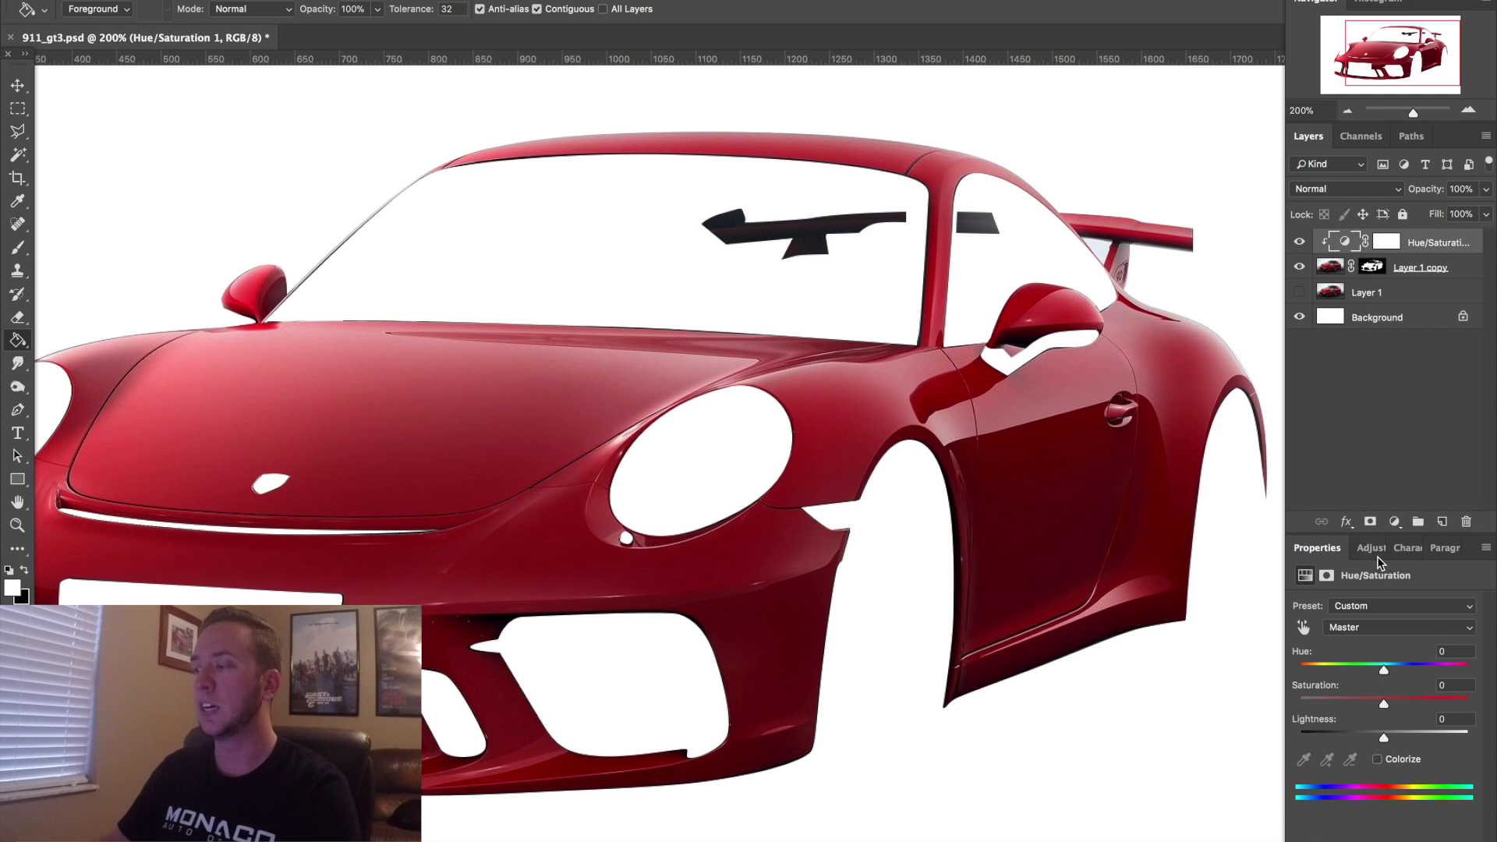
- Show Layer 1 and group Layer 1 copy with its Hue/Saturation layer under the name "color"
{"action": "left_click", "coordinate": [1298, 292]}
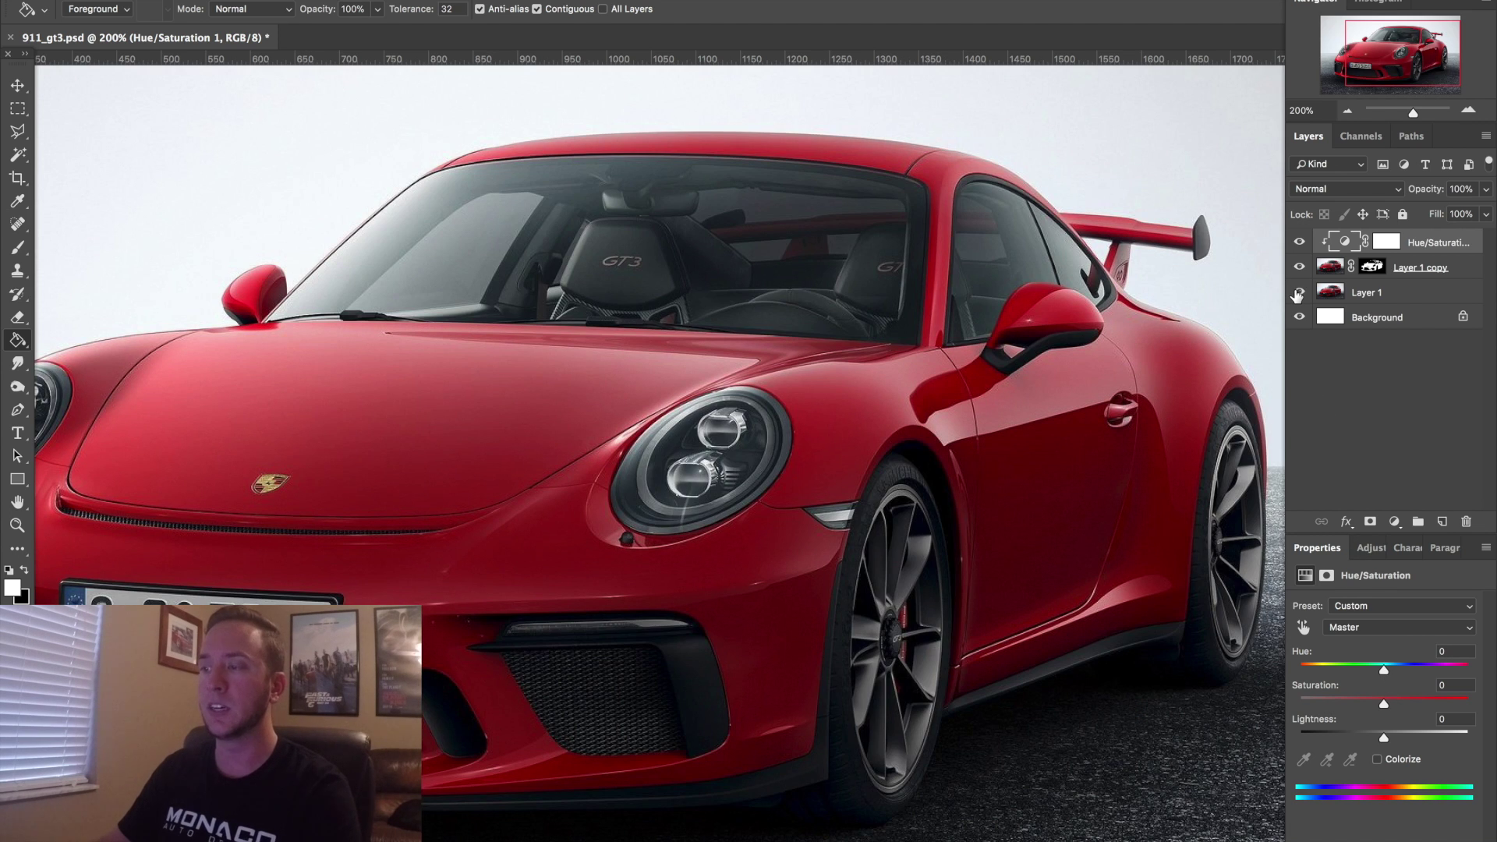
{"action": "left_click", "coordinate": [1373, 300]}
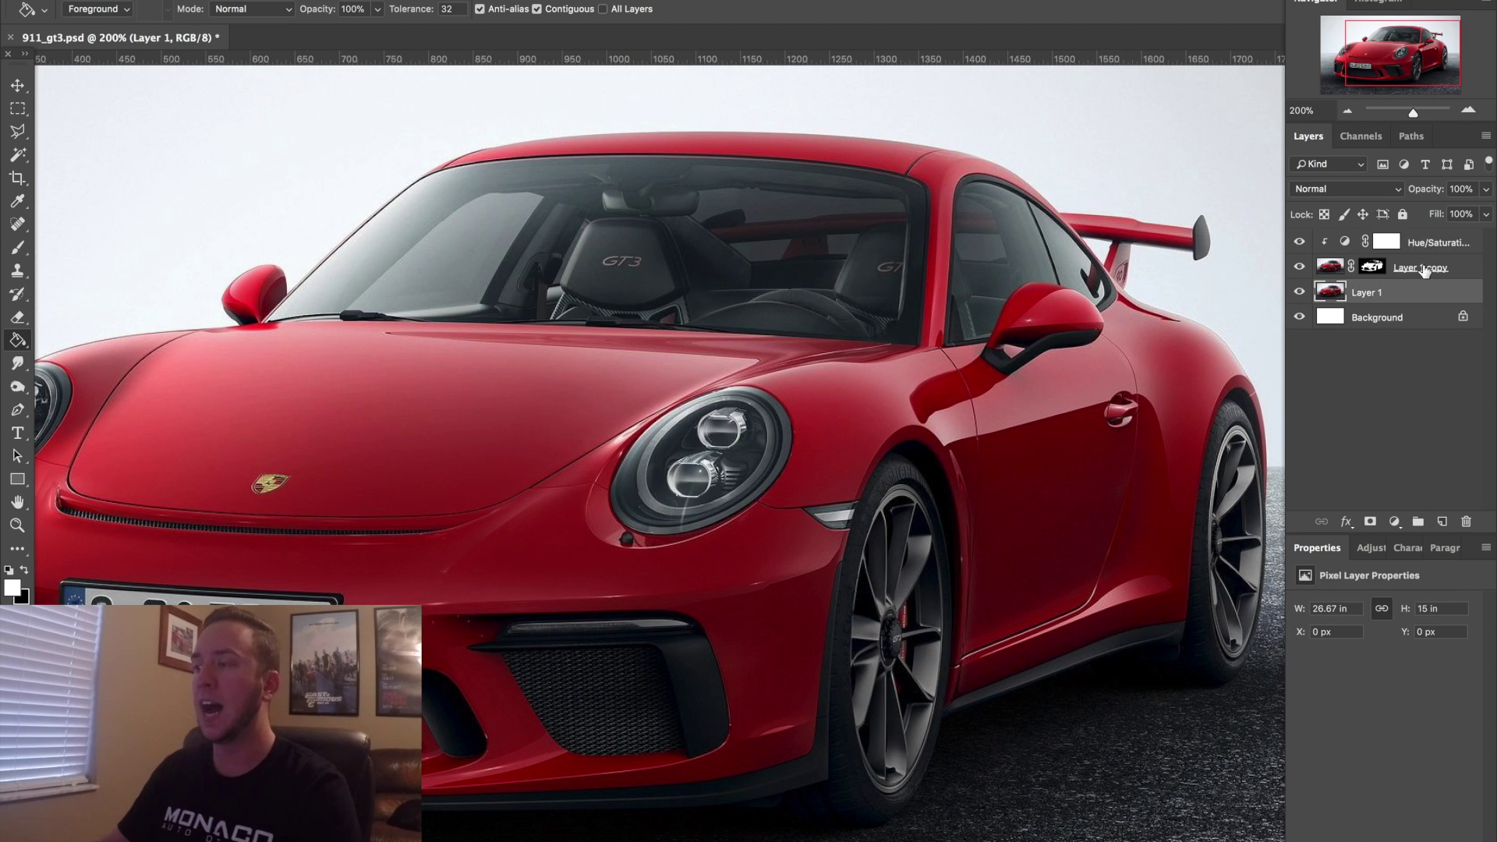
{"action": "left_click", "coordinate": [1428, 273]}
{"action": "left_click", "coordinate": [1427, 242], "text": "shift"}
{"action": "key", "text": "ctrl+g"}
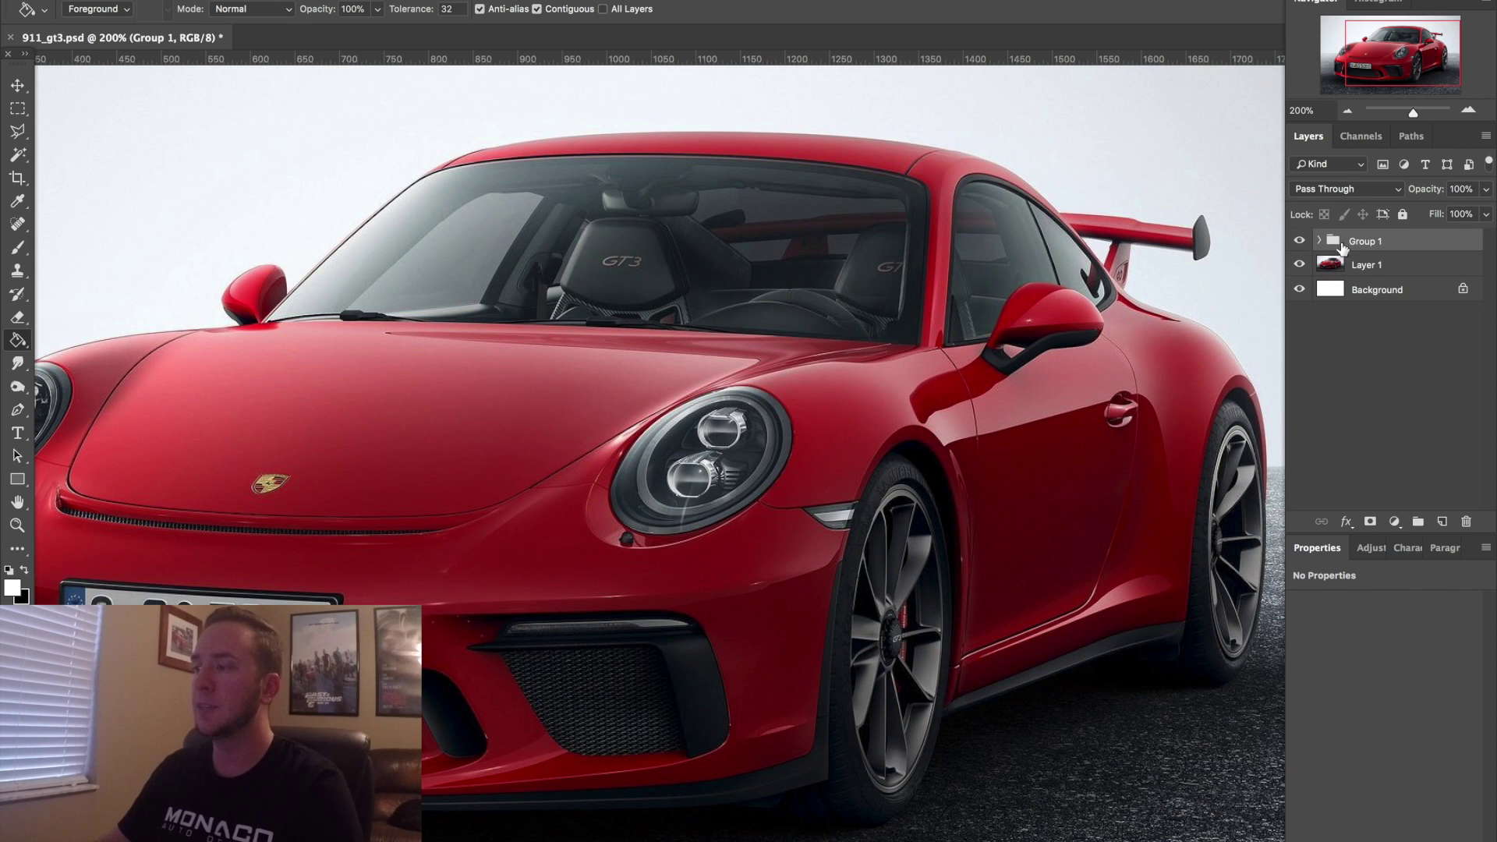
{"action": "key", "text": "Return"}
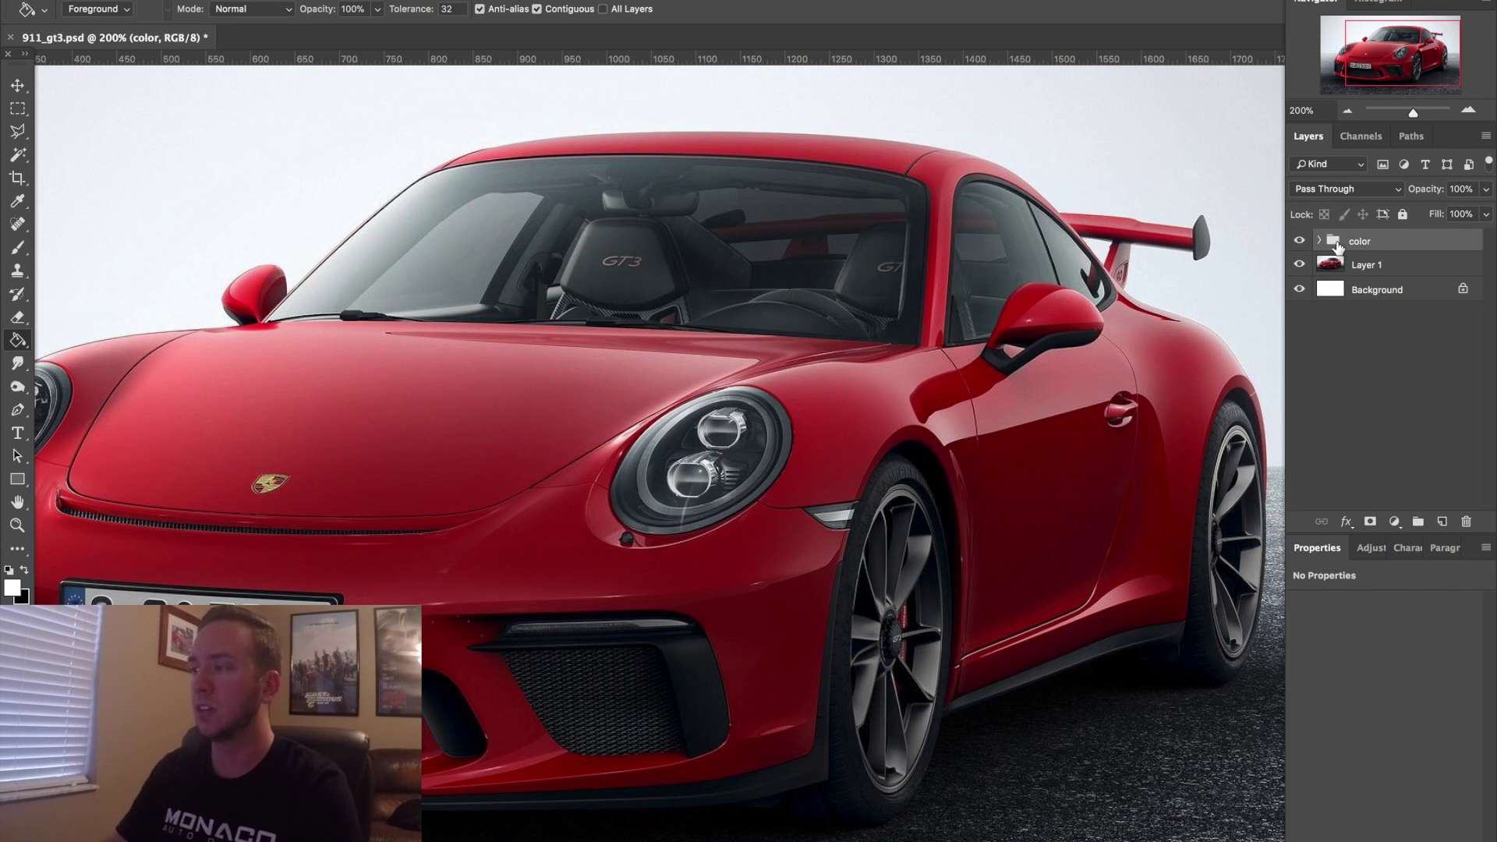
- Select the Hue/Saturation layer inside the color group and try shifting the Hue of the car body
{"action": "left_click", "coordinate": [1318, 241]}
{"action": "left_click", "coordinate": [1400, 264]}
{"action": "left_click", "coordinate": [1358, 264]}
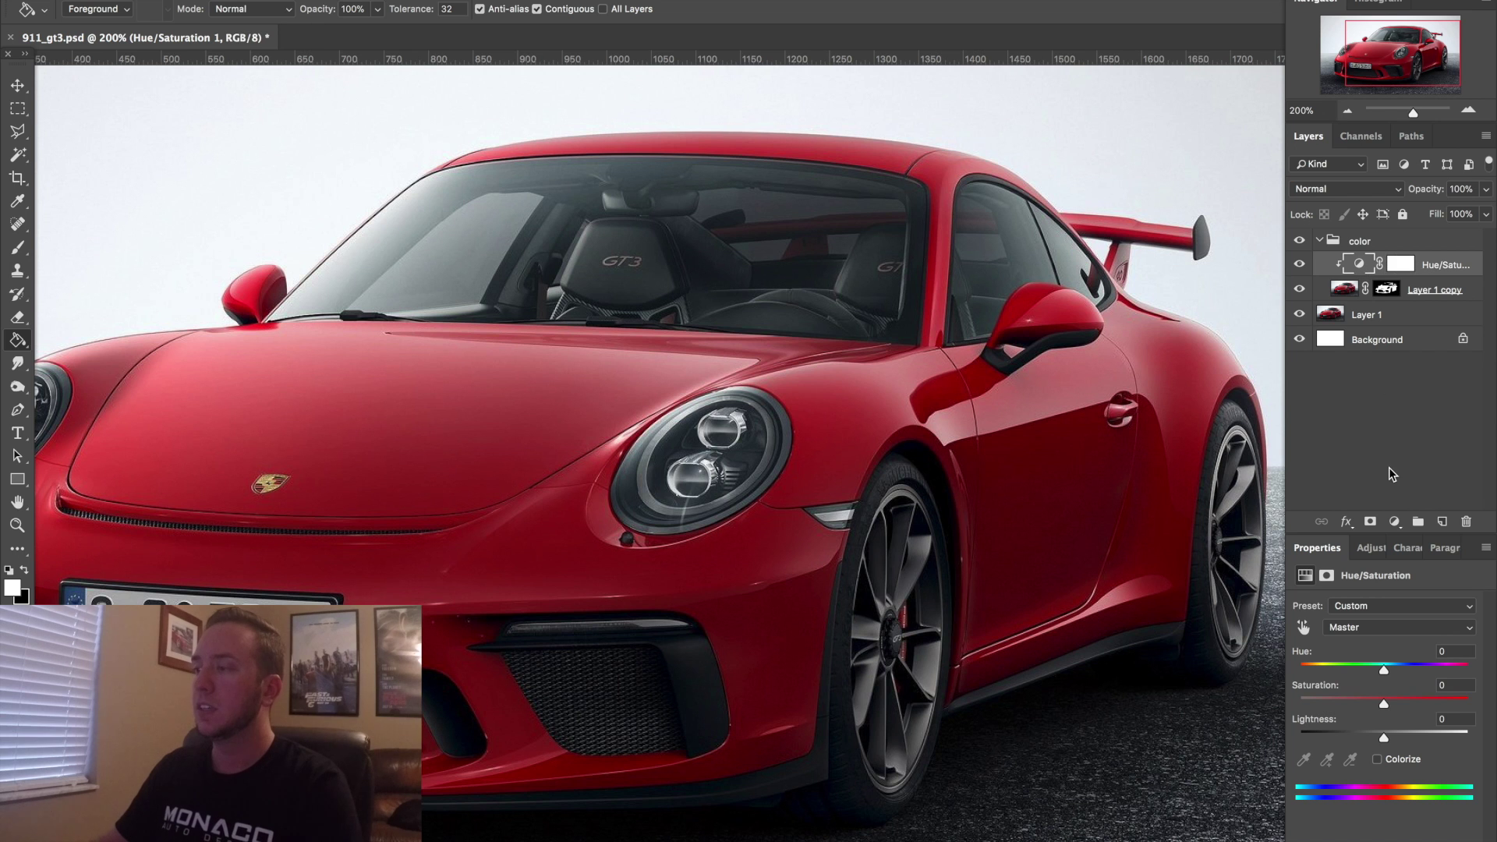
{"action": "left_click_drag", "start_coordinate": [1133, 510], "coordinate": [1166, 495]}
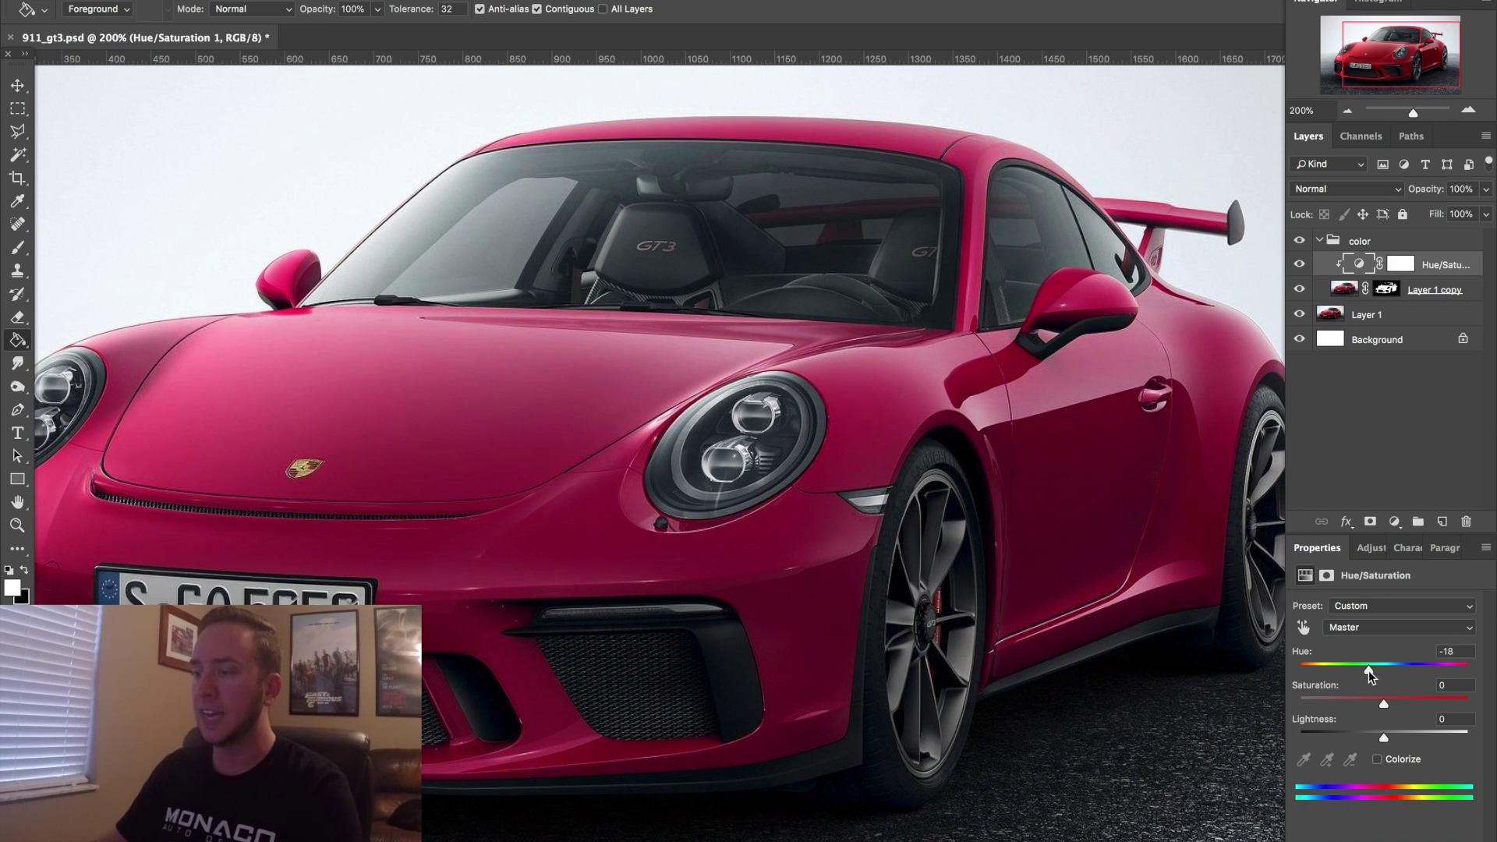
{"action": "left_click_drag", "start_coordinate": [1341, 671], "coordinate": [1383, 674]}
- Turn on Colorize and set Saturation to 60 and Hue to 210 to make the car body blue
{"action": "left_click", "coordinate": [1377, 758]}
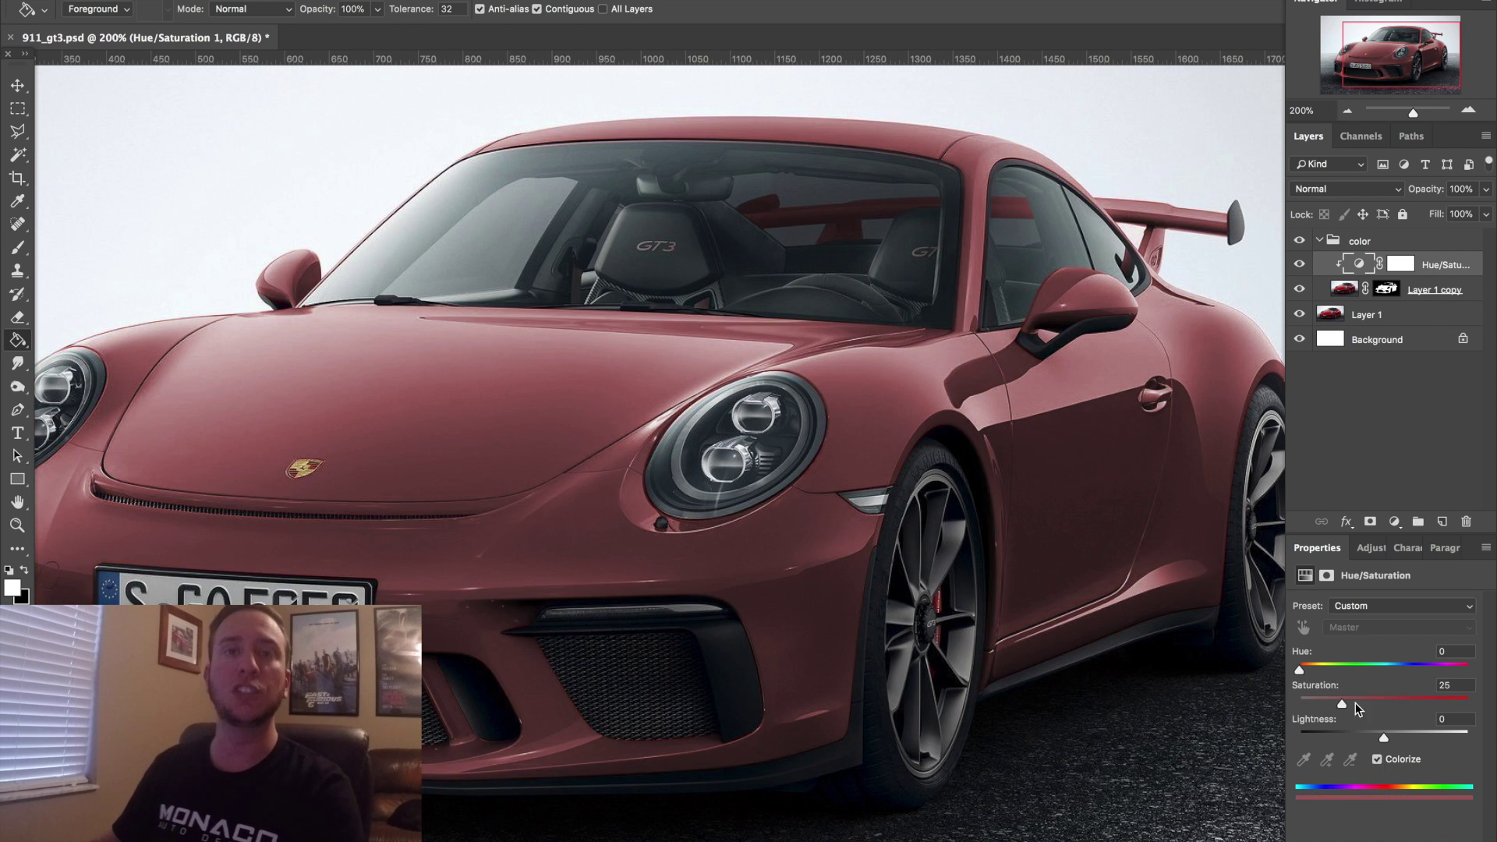
{"action": "left_click", "coordinate": [1377, 759]}
{"action": "left_click", "coordinate": [1377, 759]}
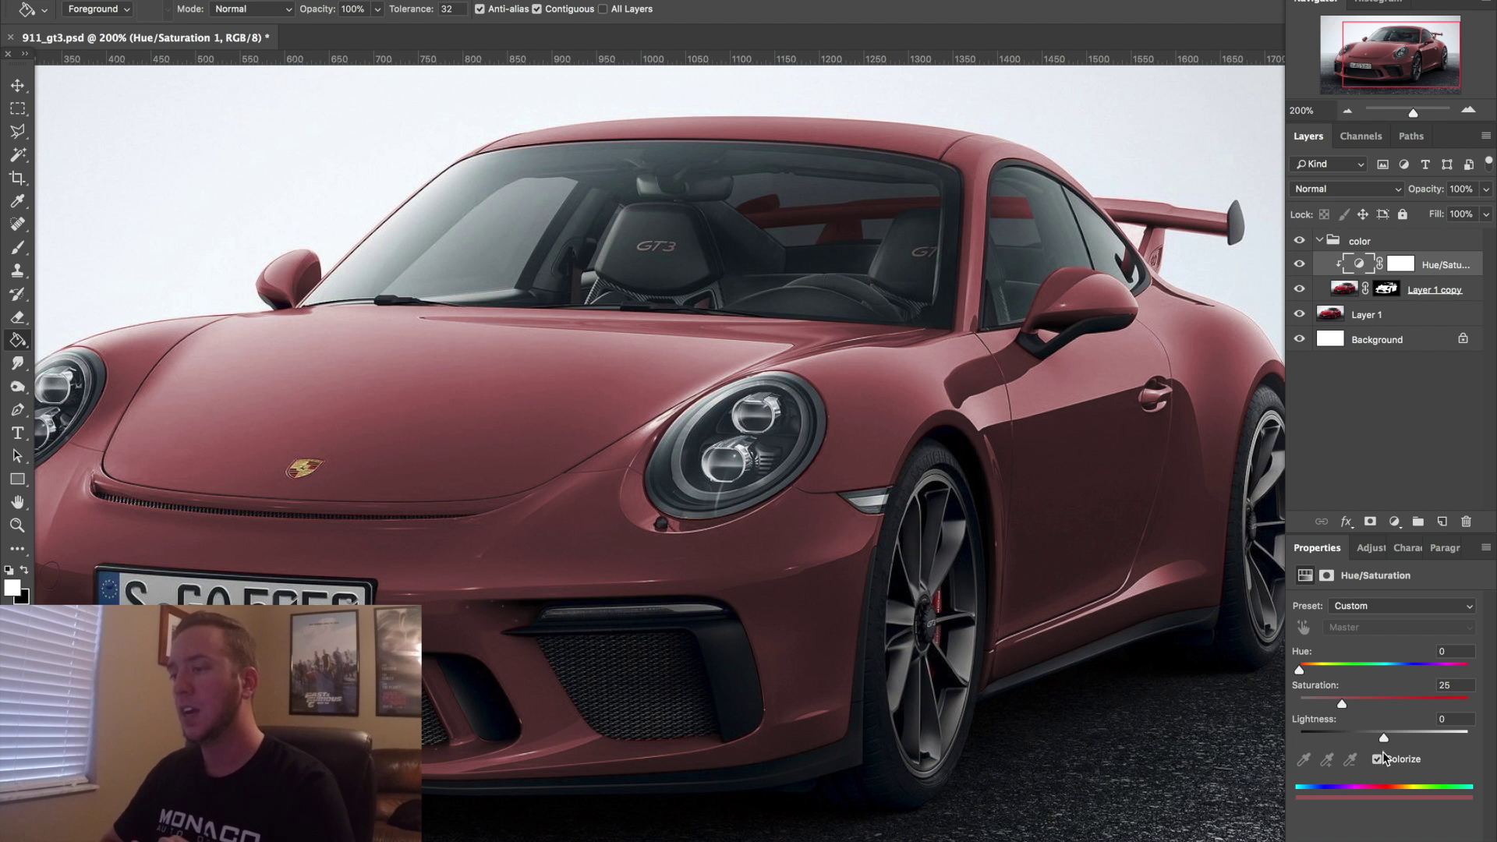
{"action": "left_click_drag", "start_coordinate": [1373, 706], "coordinate": [1400, 703]}
{"action": "left_click_drag", "start_coordinate": [1341, 670], "coordinate": [1396, 671]}
{"action": "key", "text": "space"}
{"action": "left_click_drag", "start_coordinate": [1053, 668], "coordinate": [1099, 668]}
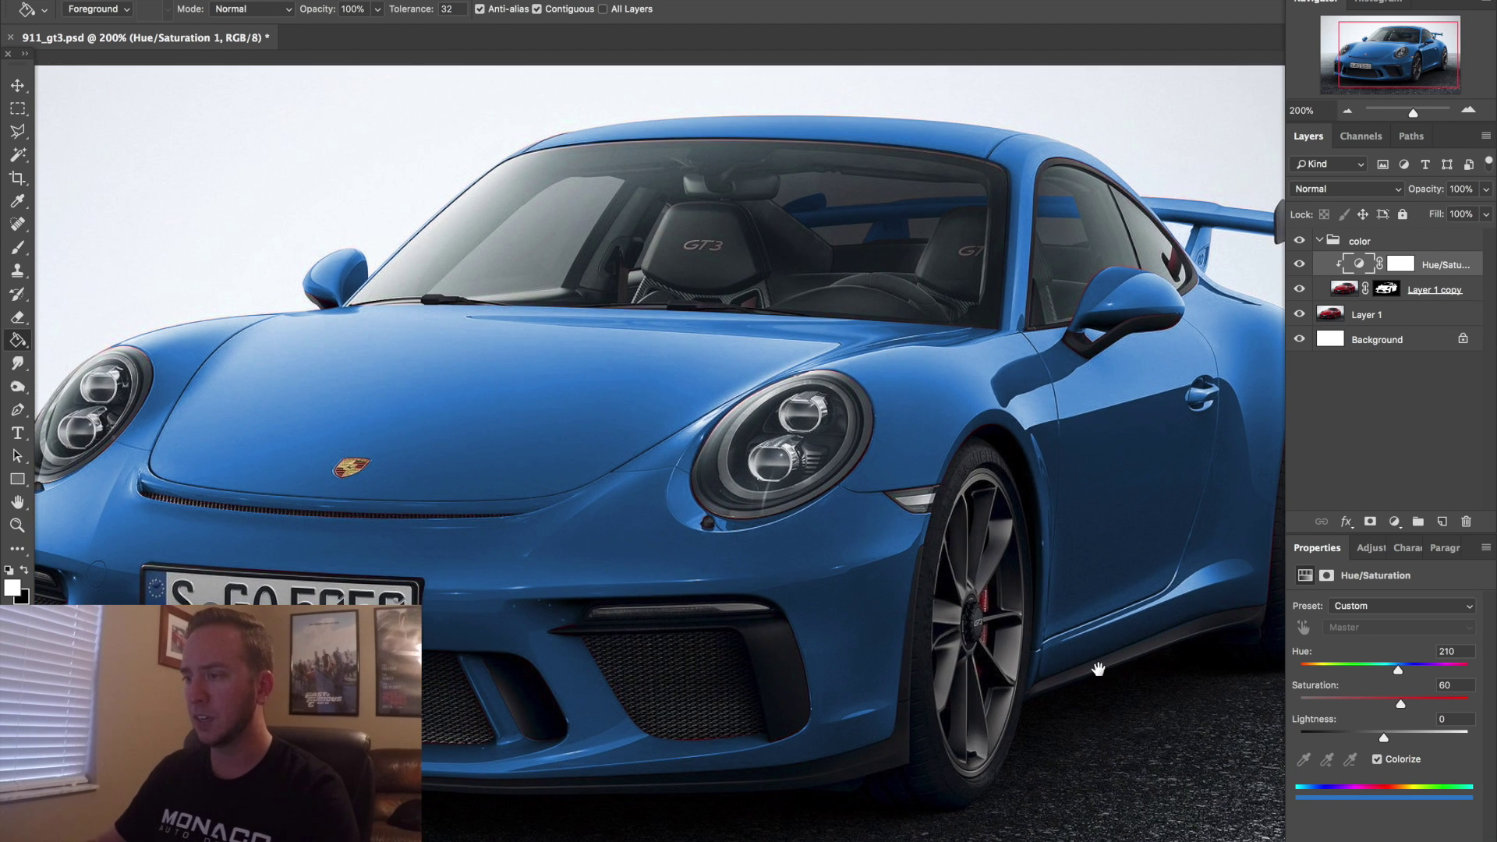
- Lower the Hue/Saturation layer's Saturation to 0 and add a clipped Levels adjustment layer above it
{"action": "left_click_drag", "start_coordinate": [1049, 545], "coordinate": [1051, 577]}
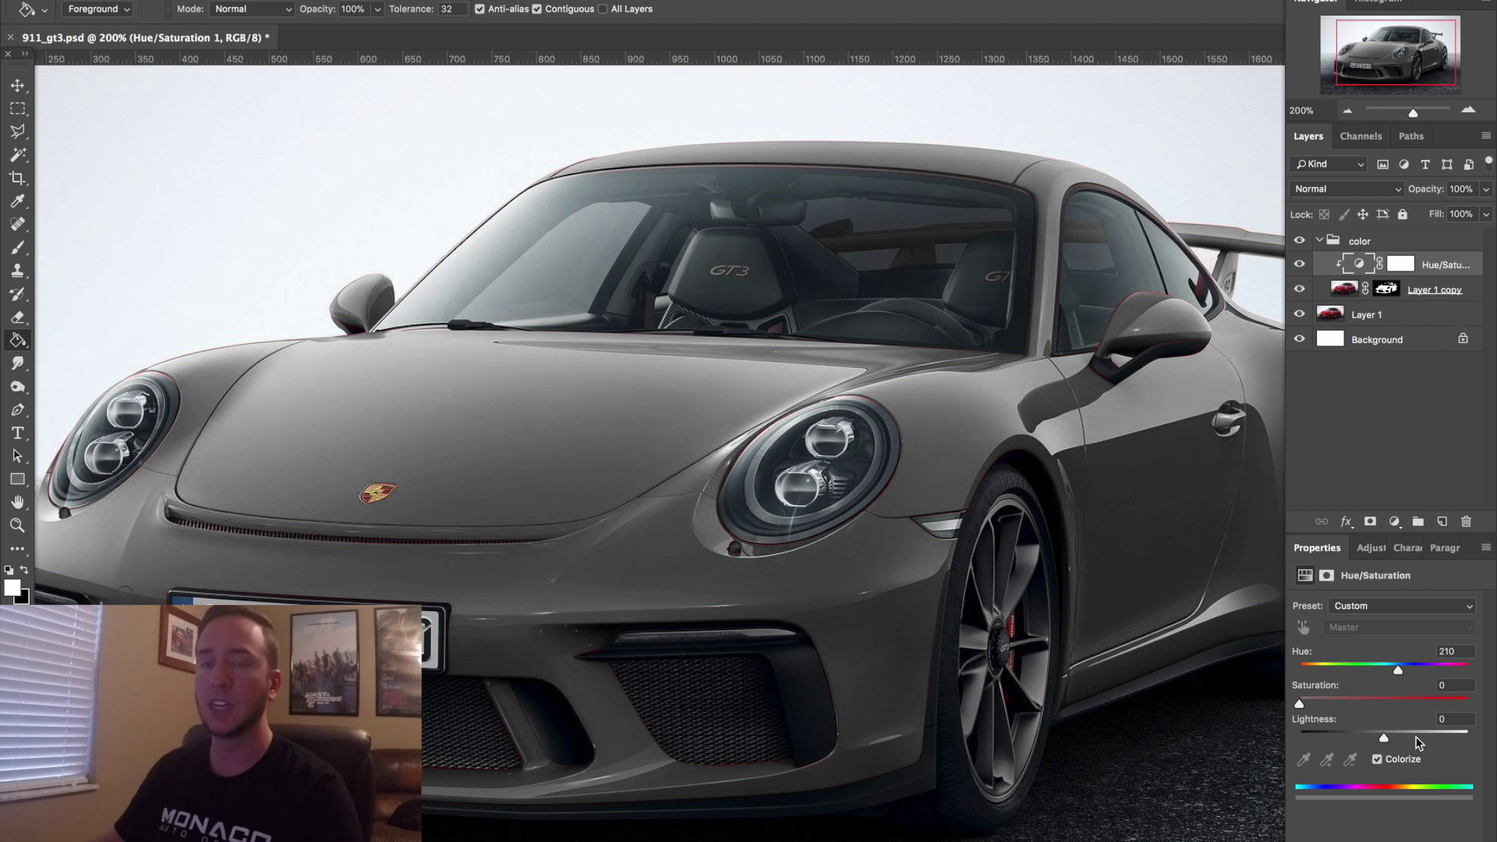
{"action": "left_click", "coordinate": [1394, 521]}
{"action": "key", "text": "Return"}
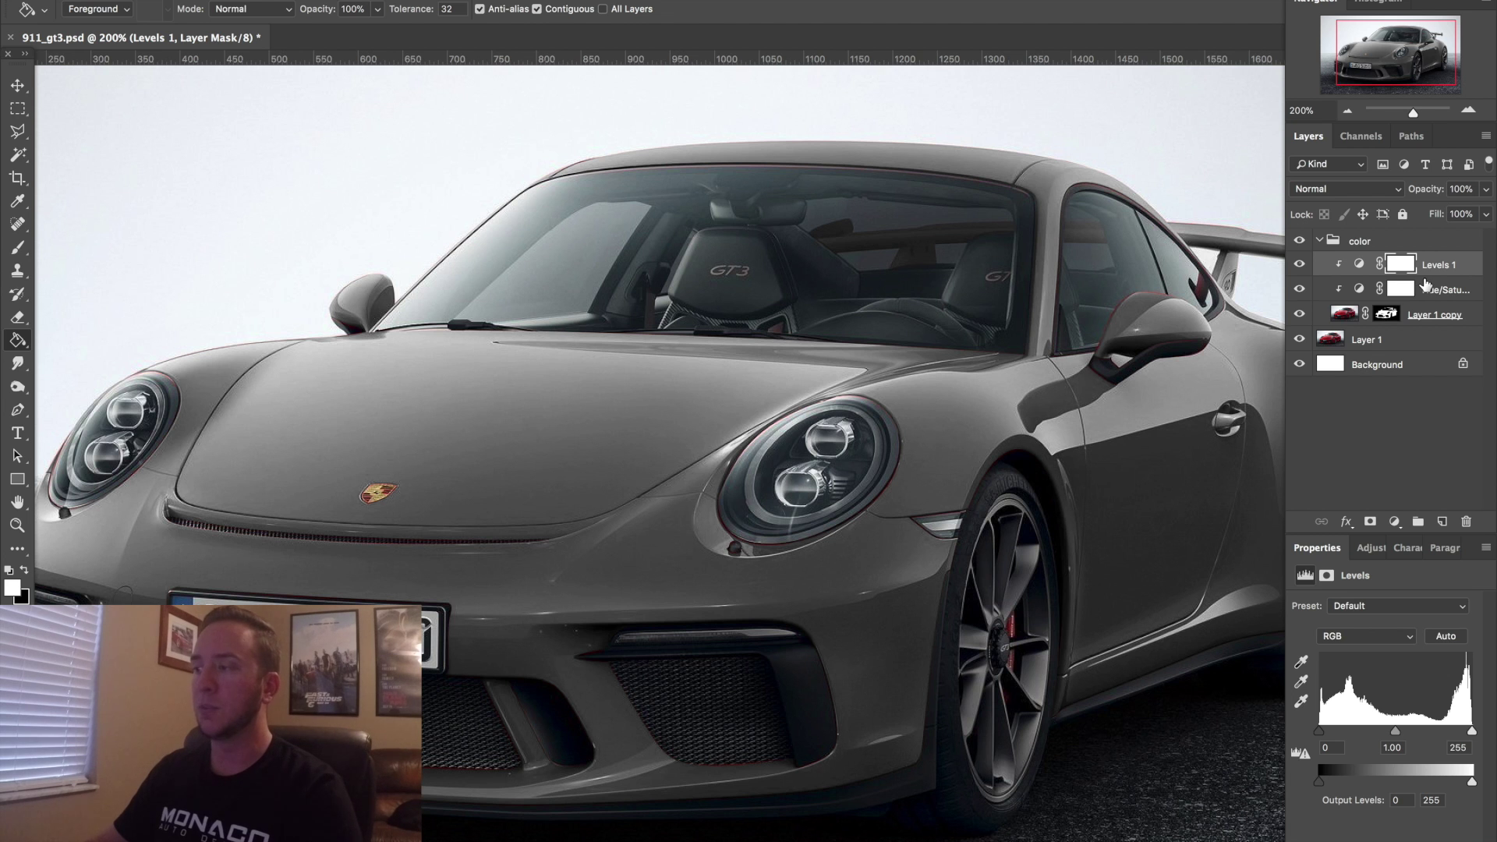
- Try Levels on the grey body: midtones 2.25 for a white finish, and black input 62 with midtones 0.63 for a black one
{"action": "left_click_drag", "start_coordinate": [1471, 732], "coordinate": [1344, 734]}
{"action": "left_click_drag", "start_coordinate": [1126, 684], "coordinate": [1075, 641]}
{"action": "left_click_drag", "start_coordinate": [1437, 733], "coordinate": [1471, 733]}
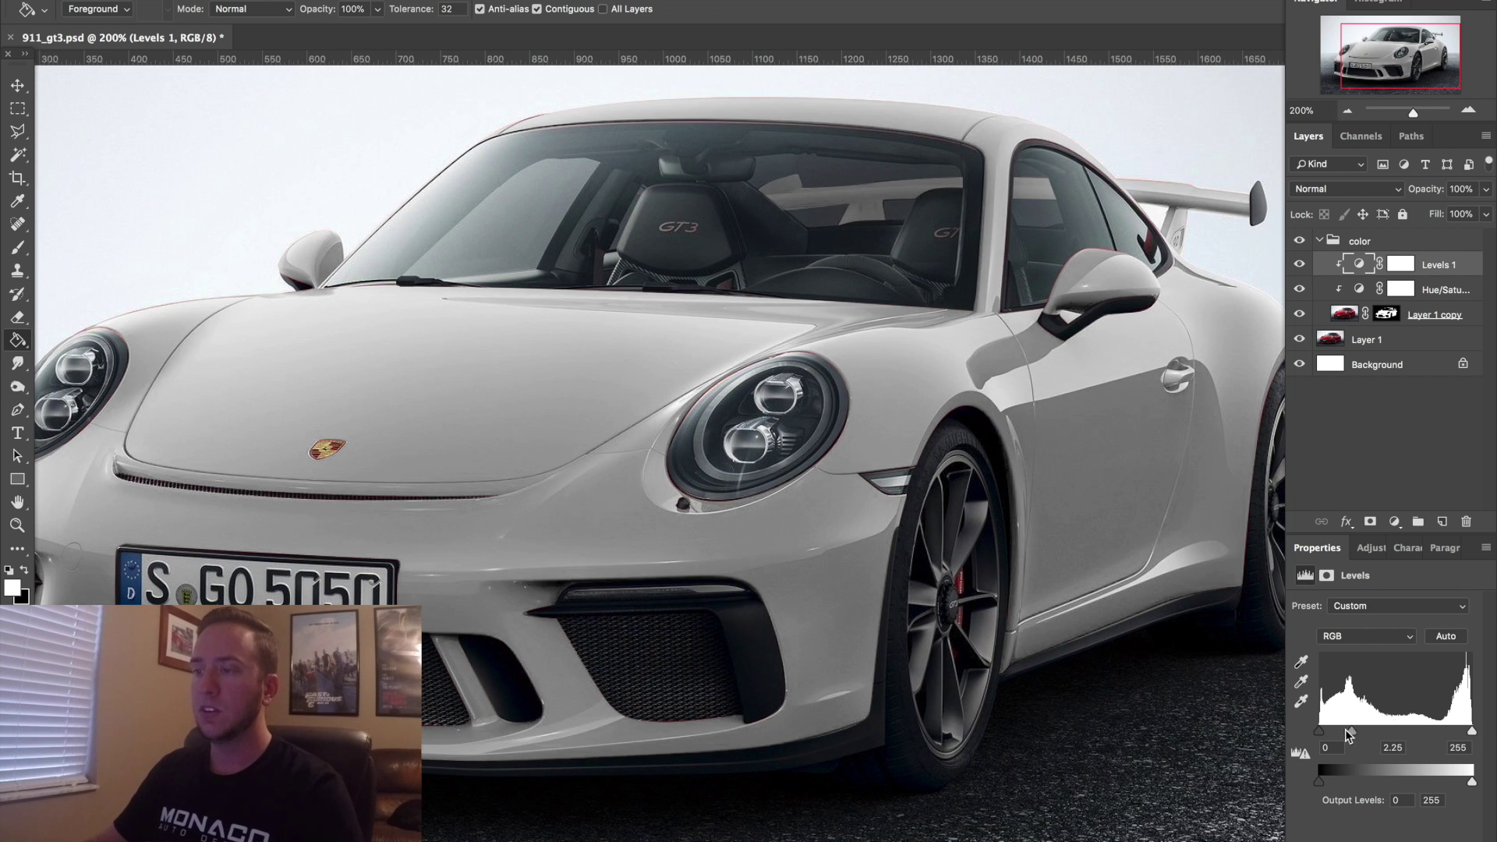
{"action": "left_click_drag", "start_coordinate": [1318, 731], "coordinate": [1353, 733]}
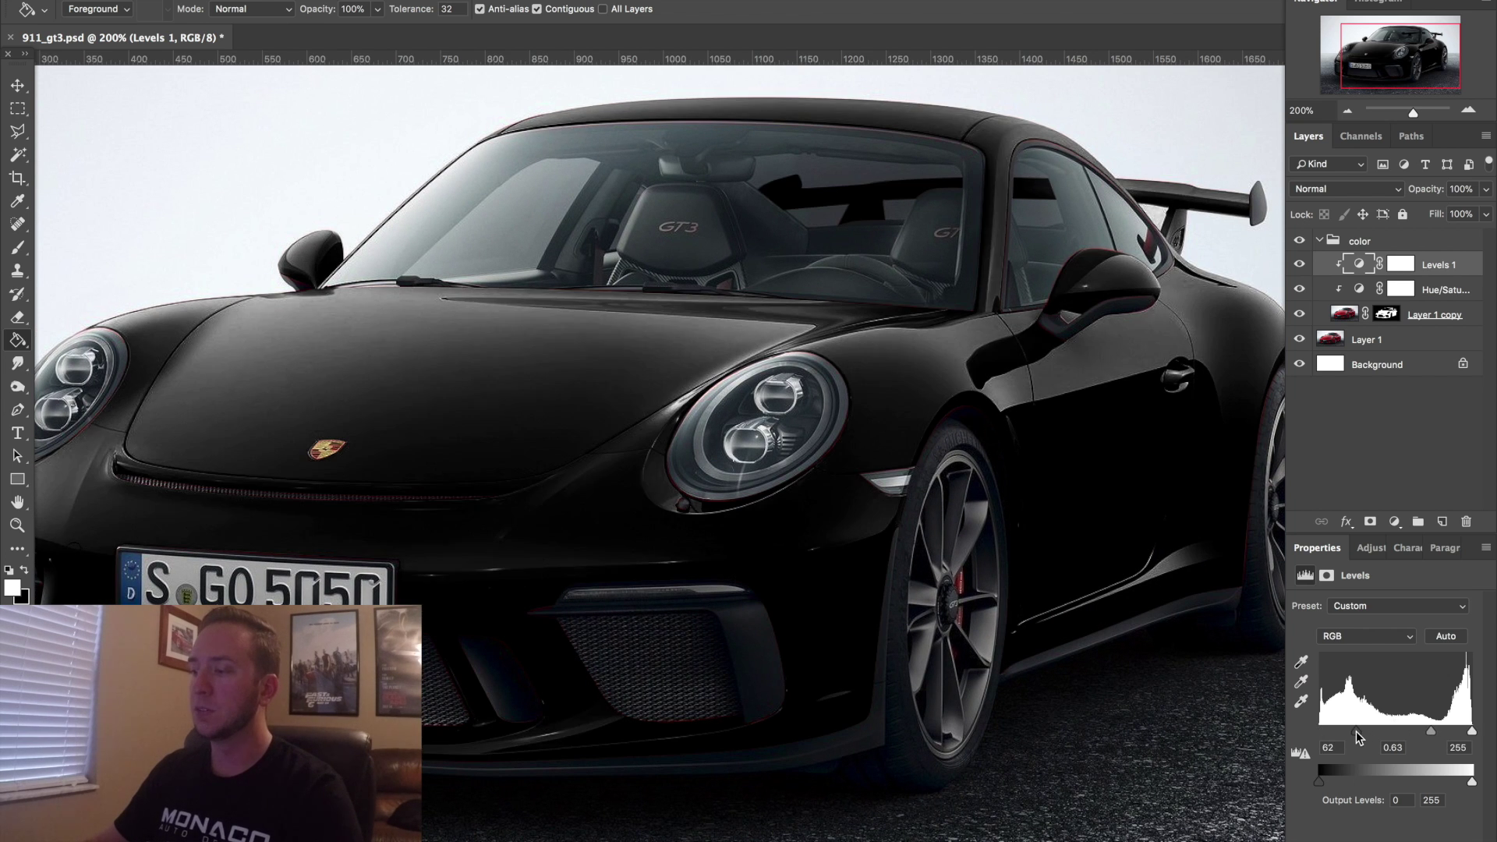
- Recolour the car body bright cyan-blue by setting the Hue/Saturation layer's Hue to 201 and Saturation to 94
{"action": "left_click_drag", "start_coordinate": [772, 660], "coordinate": [958, 688]}
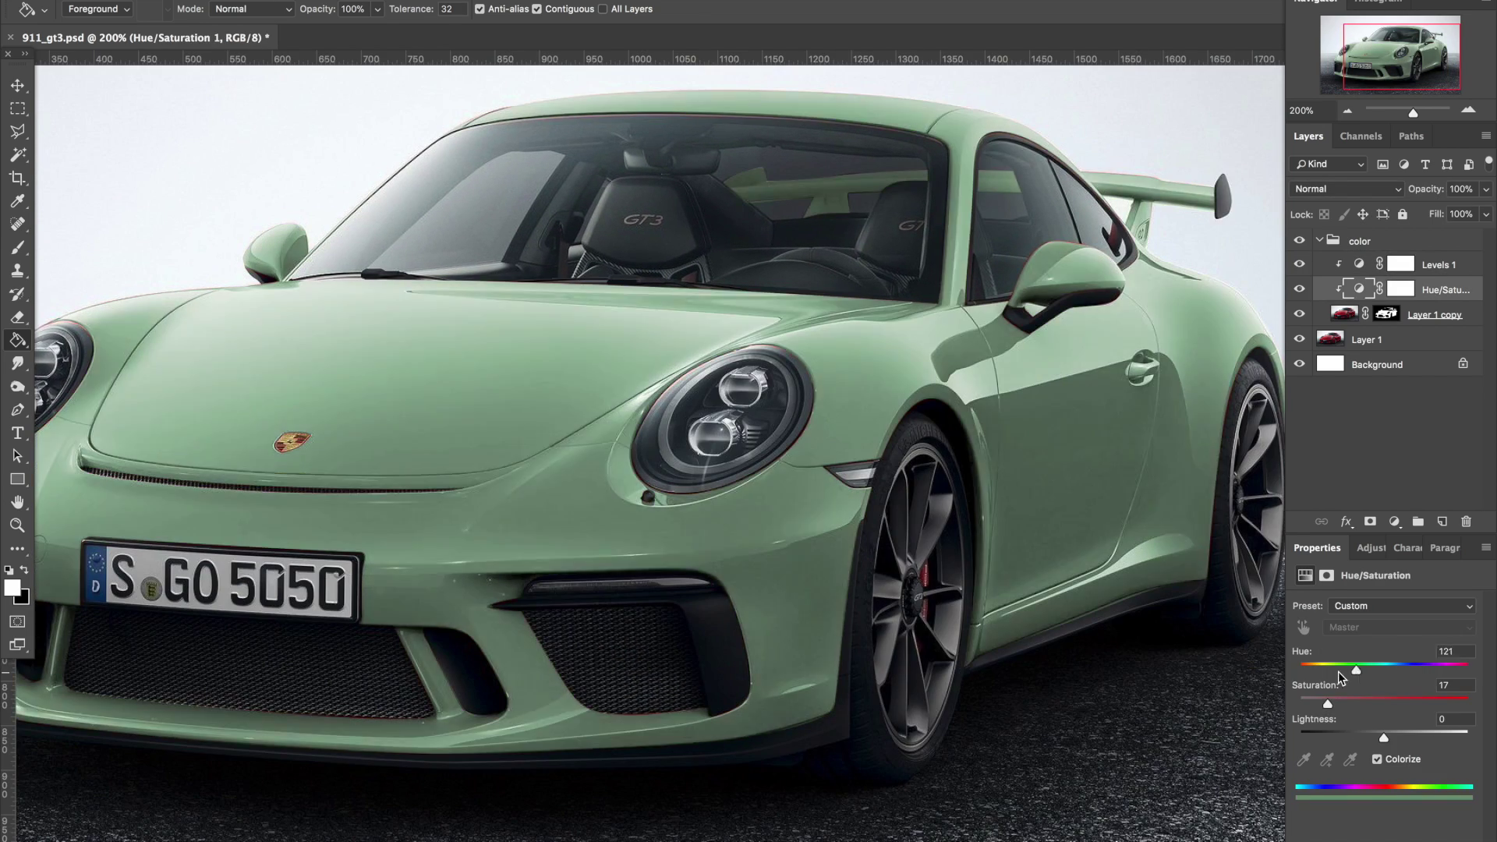
{"action": "left_click_drag", "start_coordinate": [1337, 671], "coordinate": [1459, 704]}
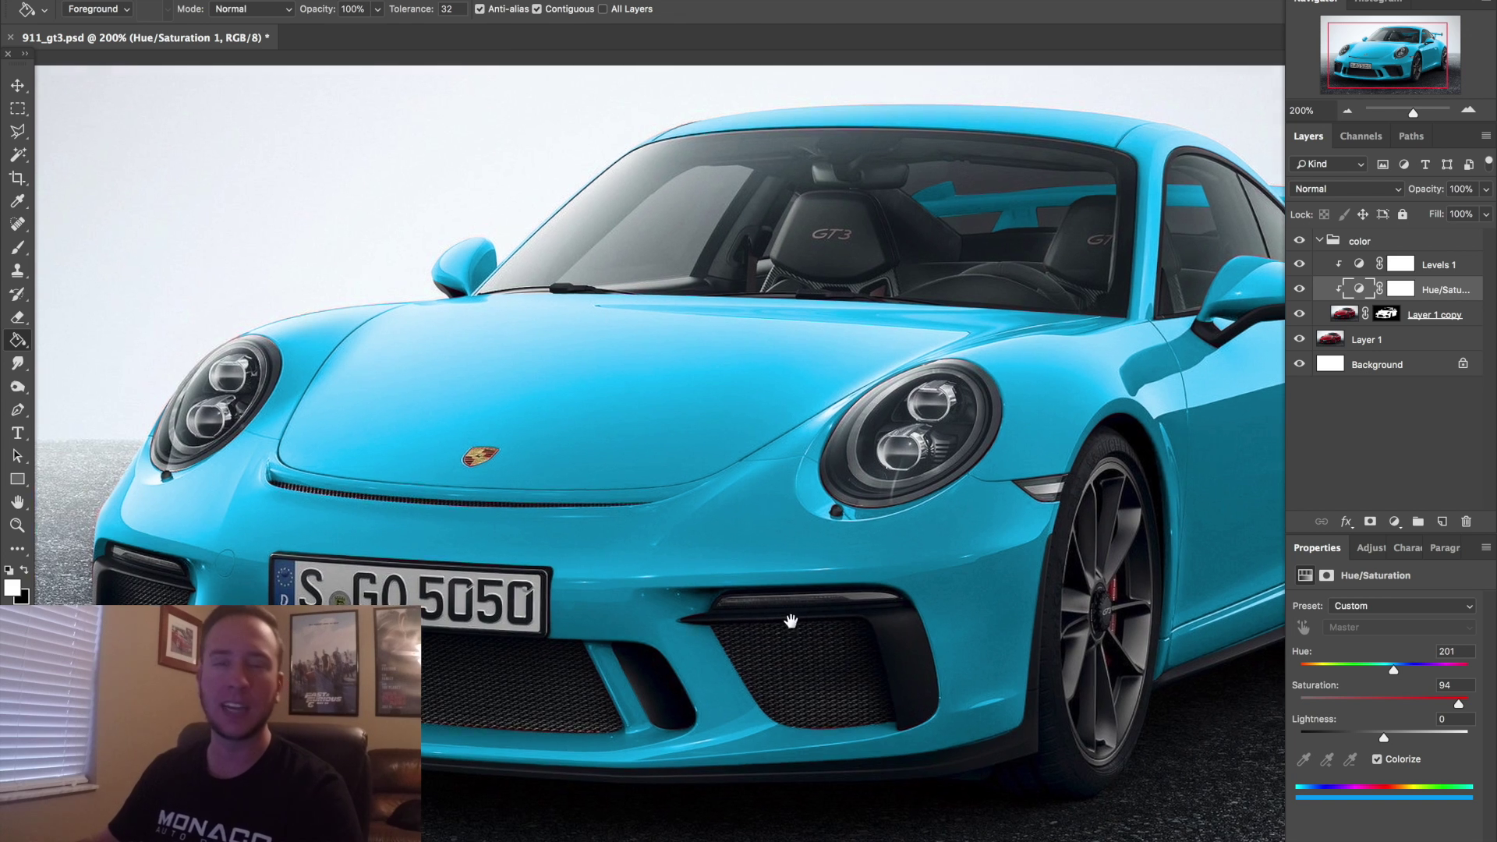
{"action": "left_click_drag", "start_coordinate": [790, 621], "coordinate": [662, 623]}
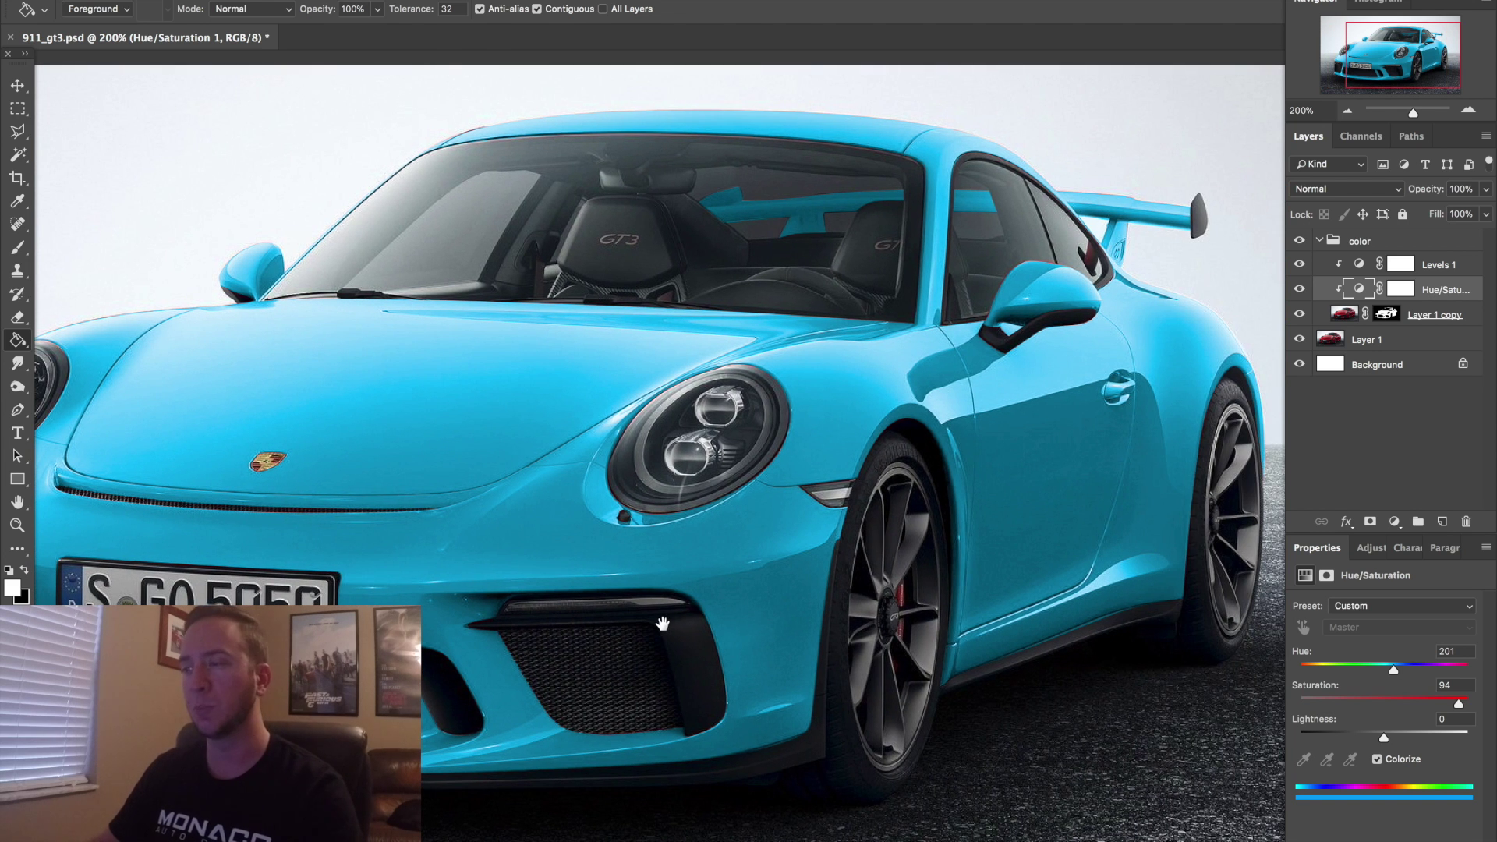
- Add a new empty layer above Levels 1 in the color group, clipped to the car body layer
{"action": "left_click", "coordinate": [17, 87]}
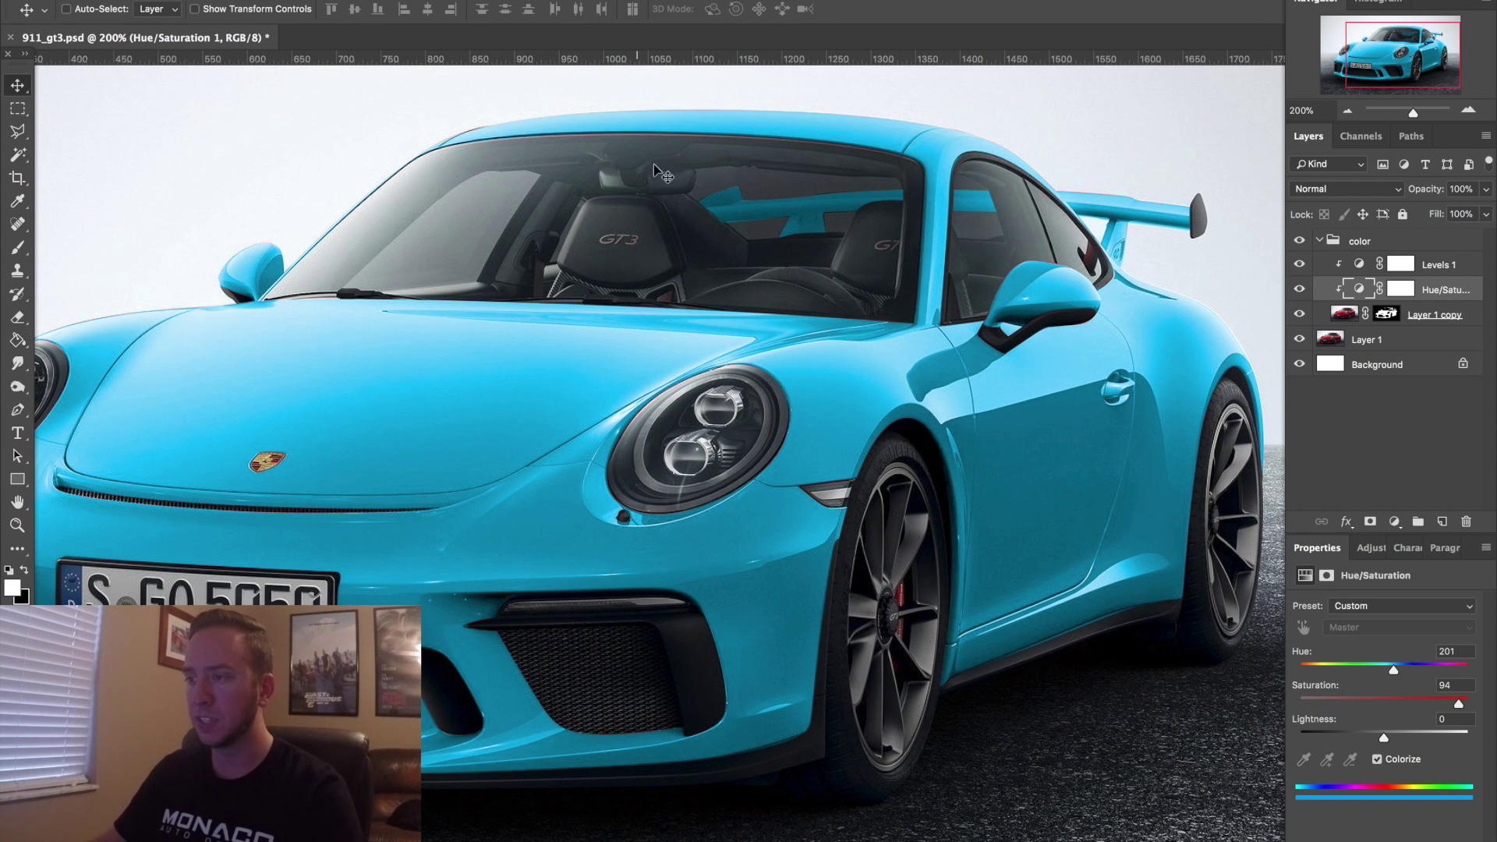
{"action": "left_click", "coordinate": [1450, 265]}
{"action": "left_click", "coordinate": [1442, 521]}
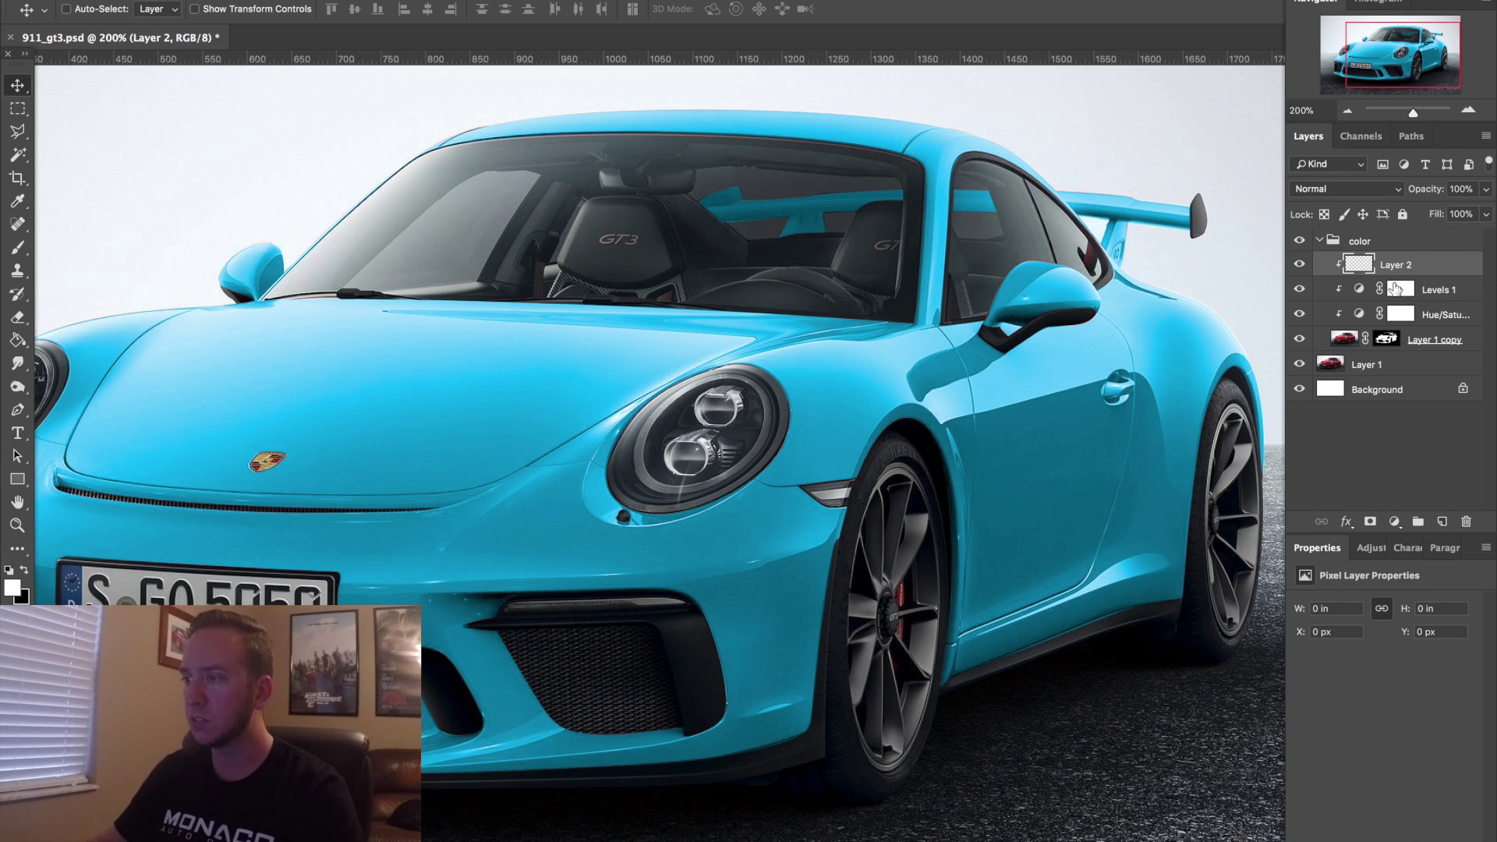